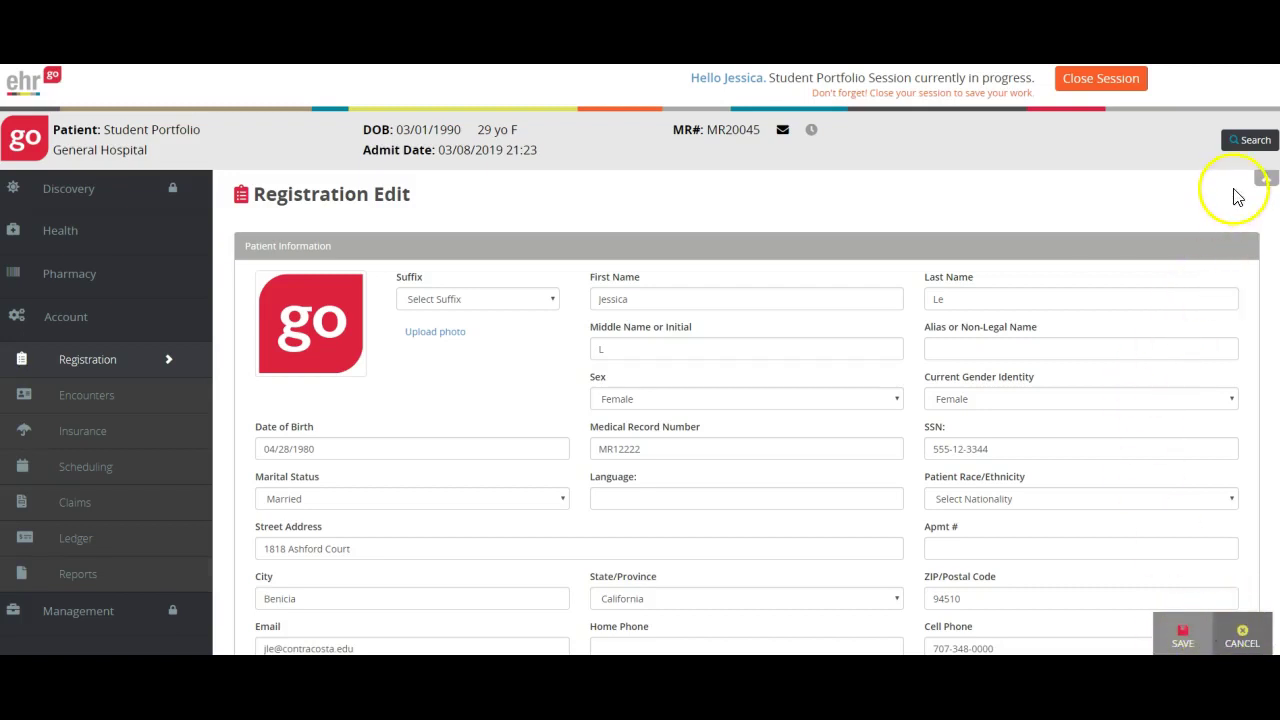
Look over the patient information fields and suffix choices, and select Female as the current gender identity.
scroll(1243, 255, "down", 4)
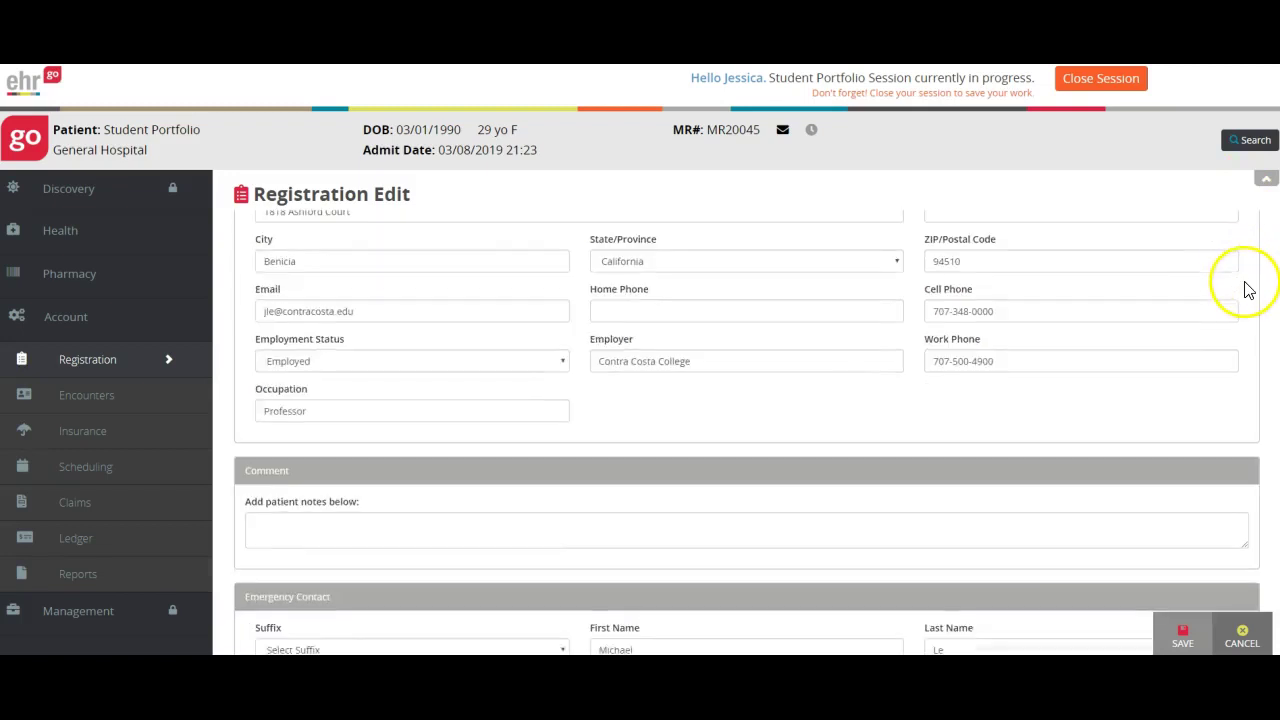
scroll(1245, 290, "up", 5)
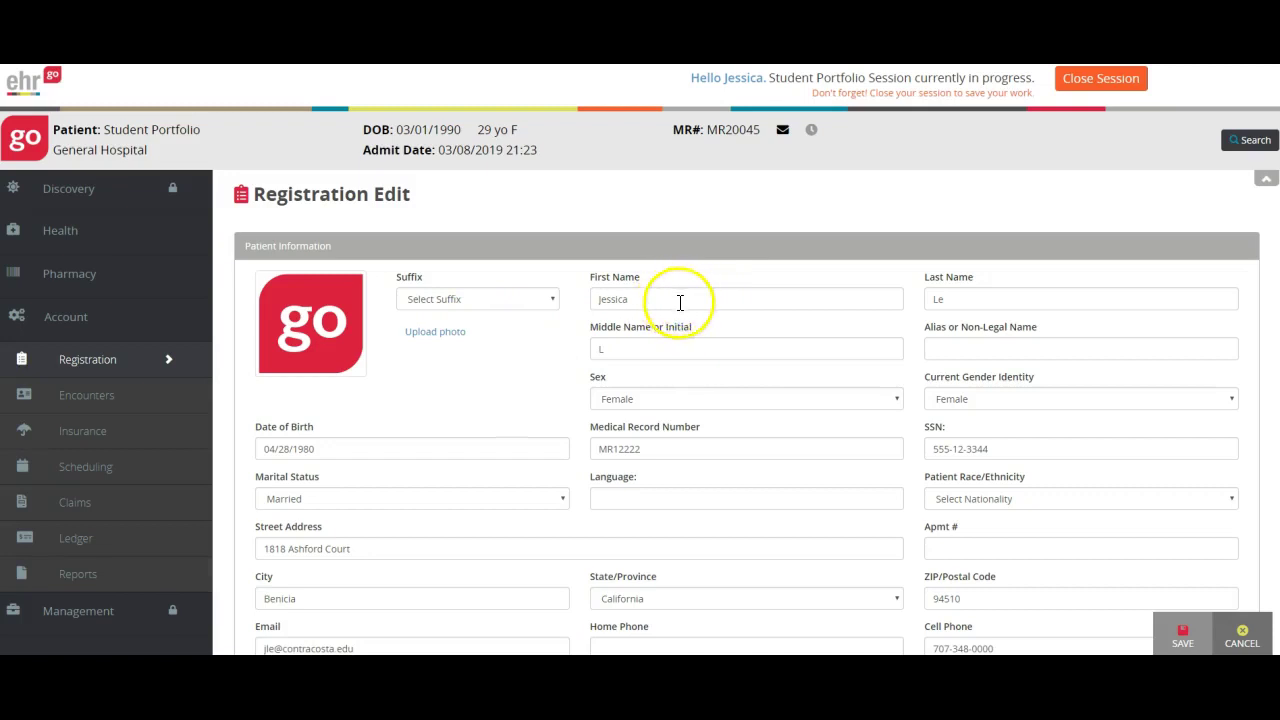
left_click(548, 301)
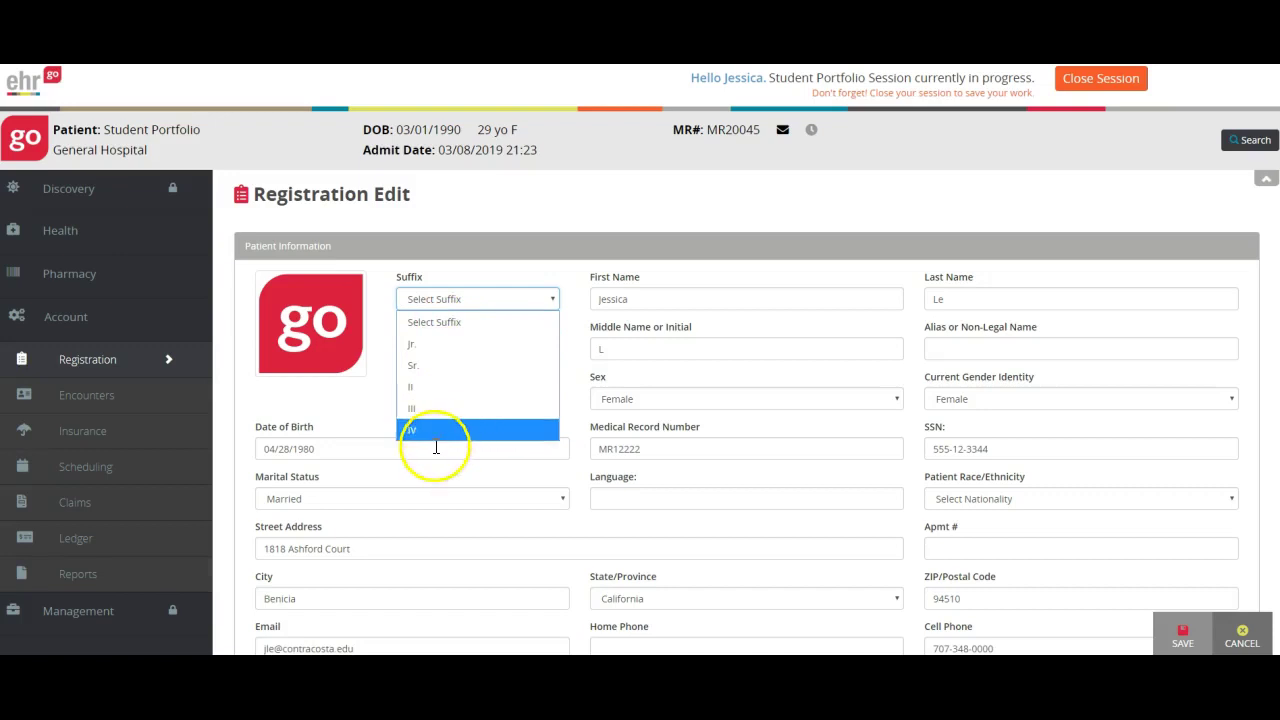
left_click(469, 215)
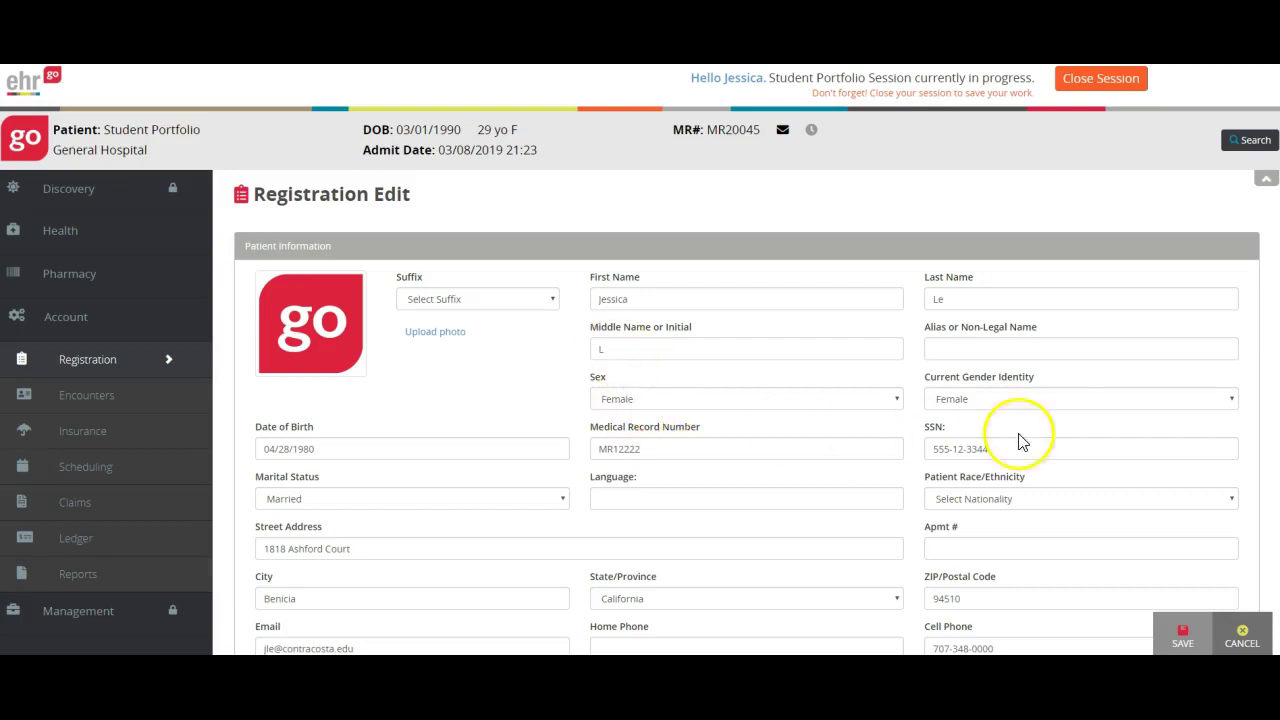
left_click(1066, 400)
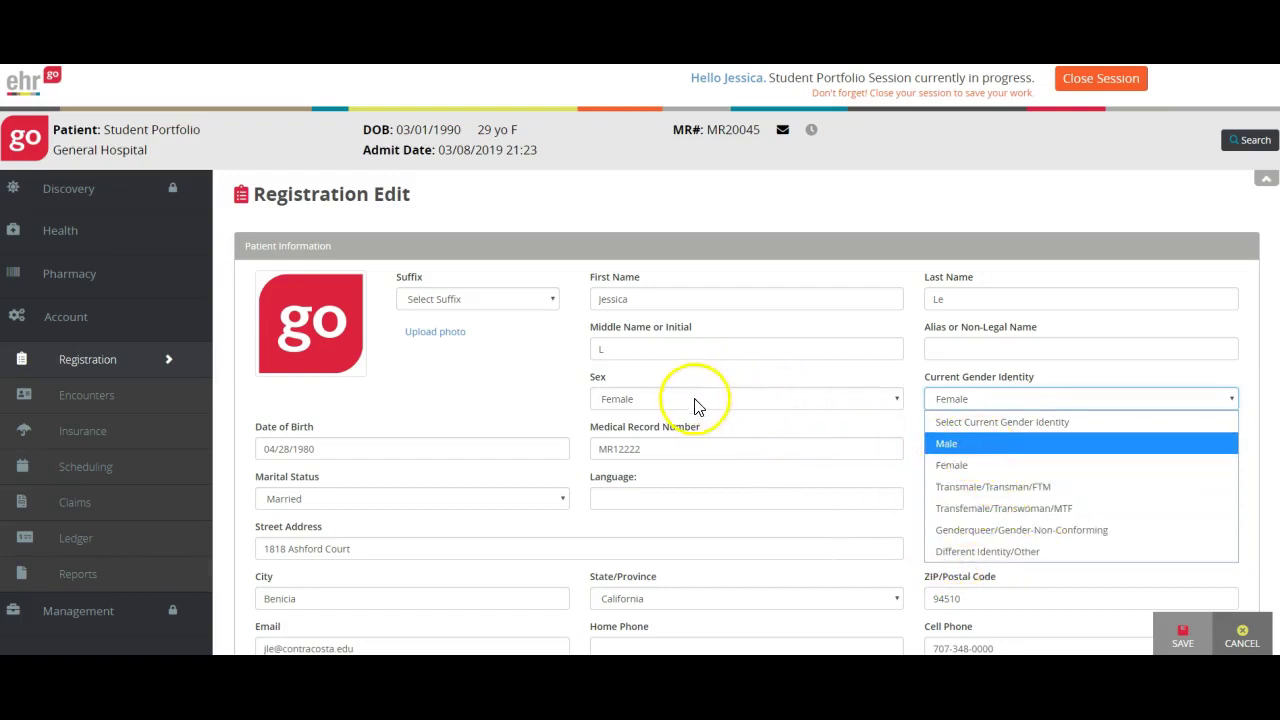
left_click(975, 468)
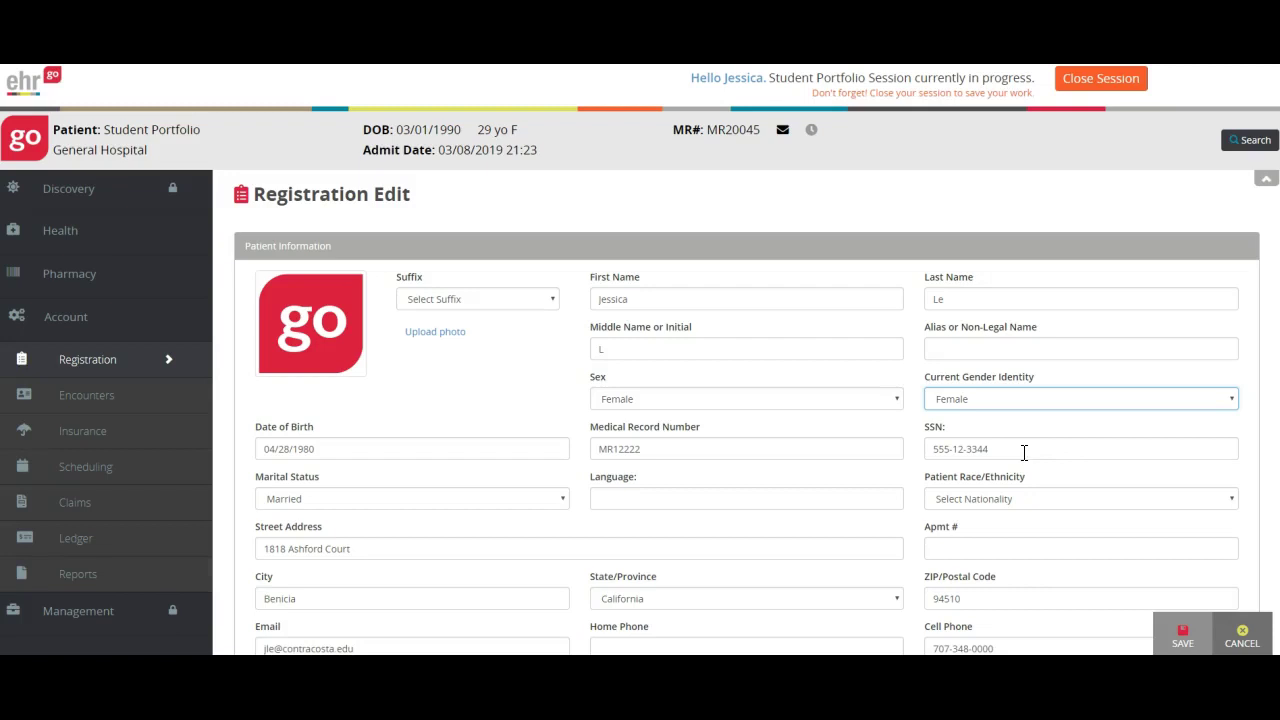
Enter English as the patient's language and set the race/ethnicity to White or Caucasian.
scroll(1152, 503, "down", 1)
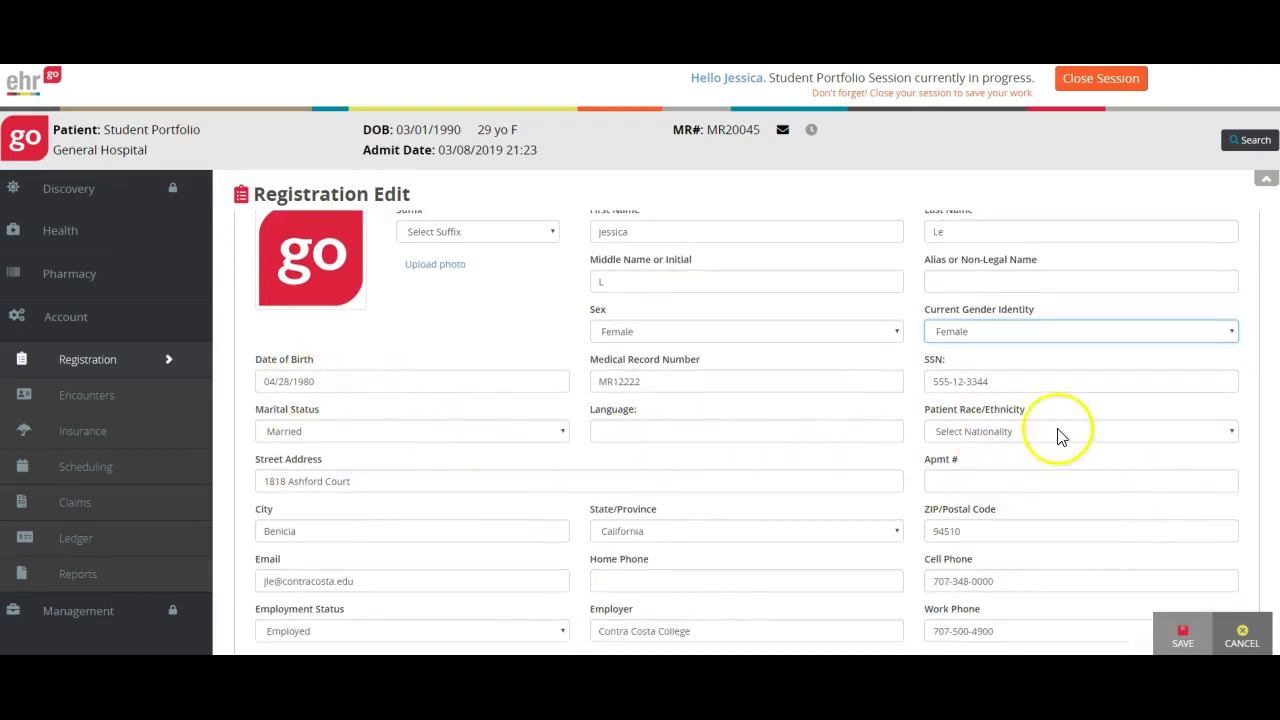
left_click(828, 431)
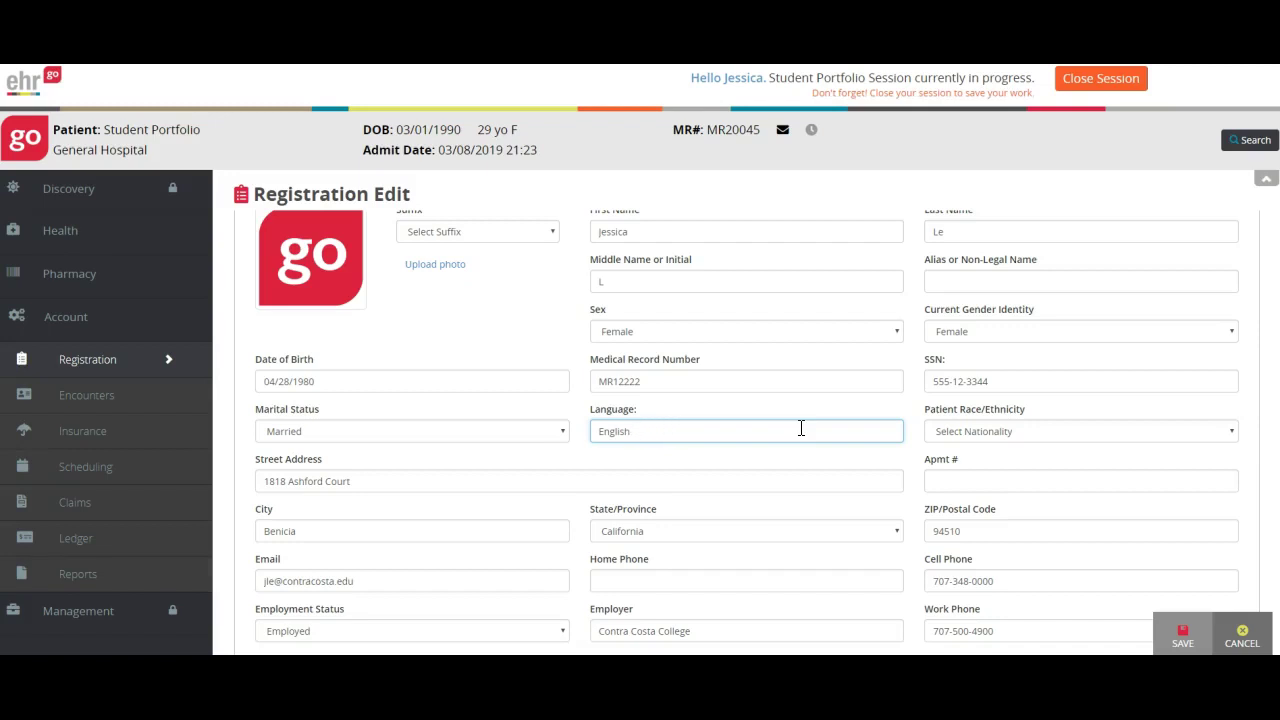
left_click(1020, 435)
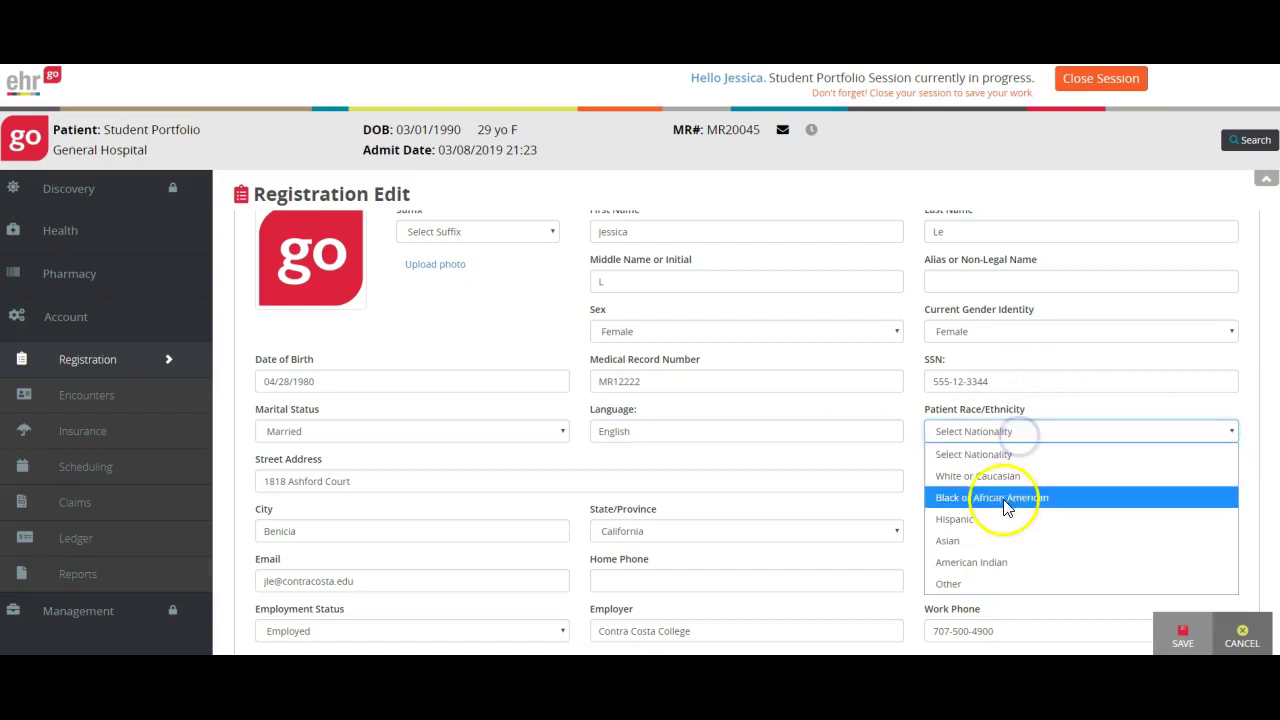
left_click(988, 476)
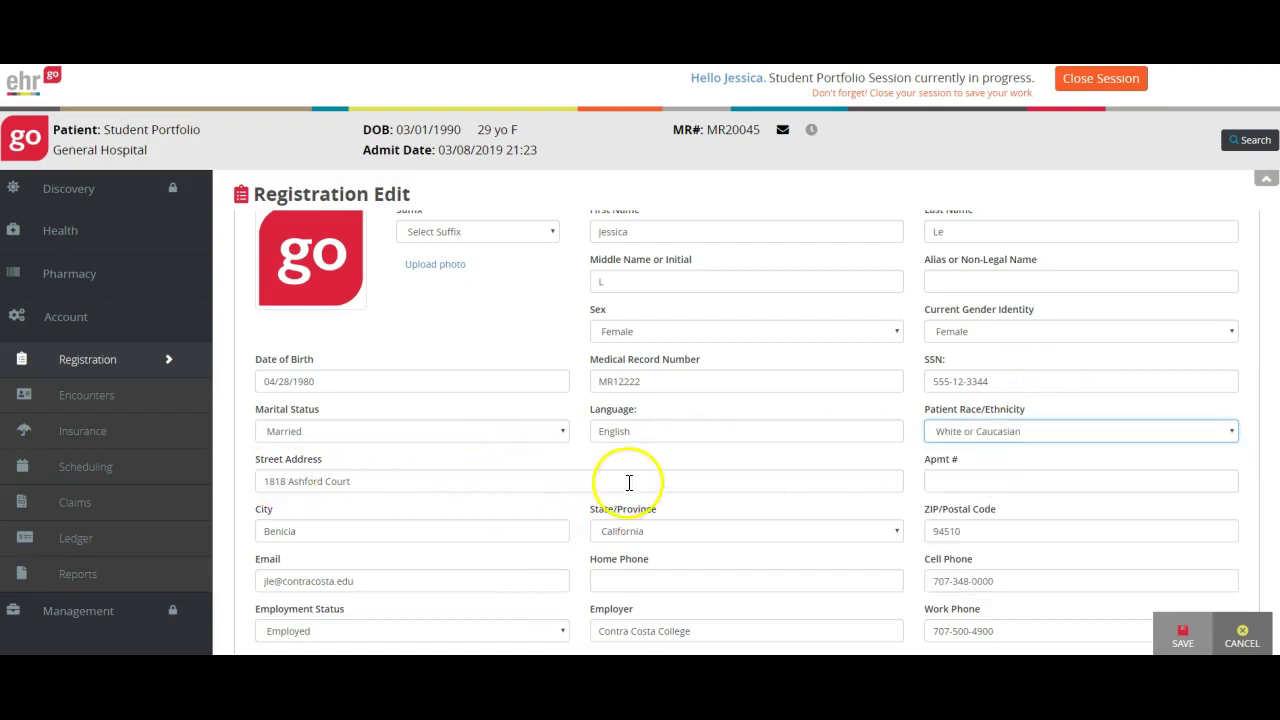
Review the address, employment, comment, emergency contact and guardian sections of the registration form.
scroll(634, 483, "down", 2)
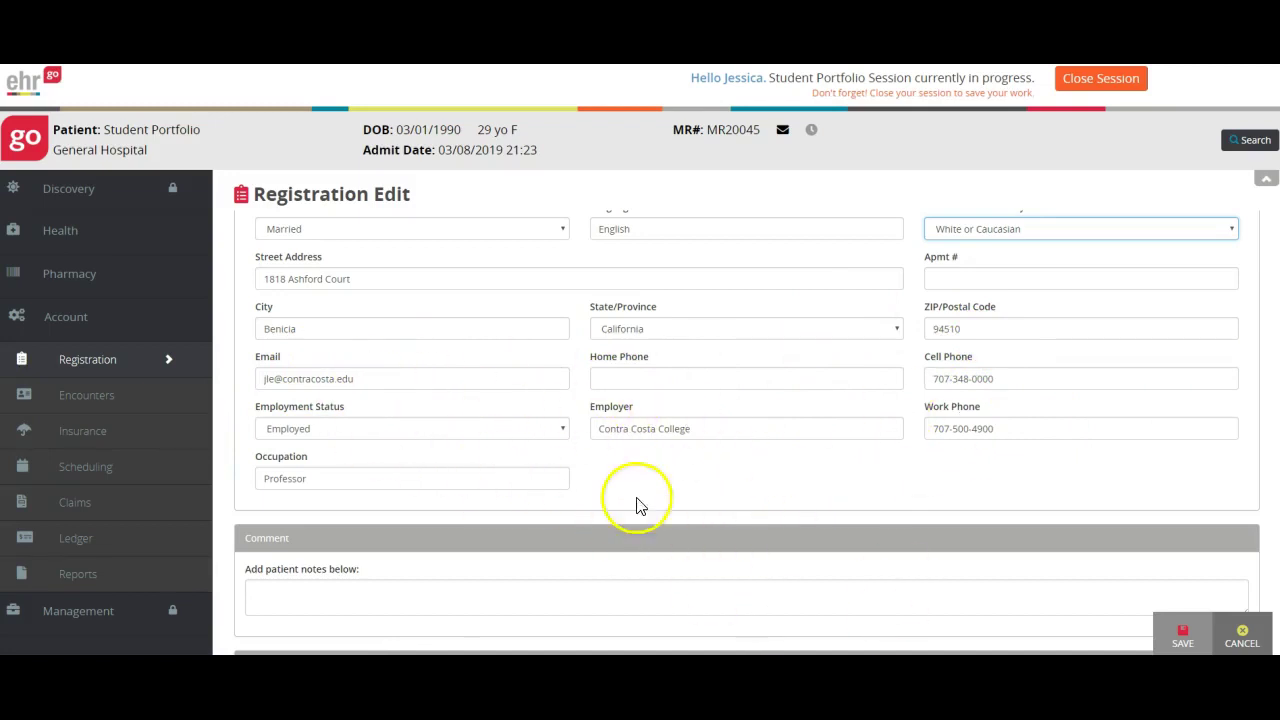
scroll(828, 481, "down", 2)
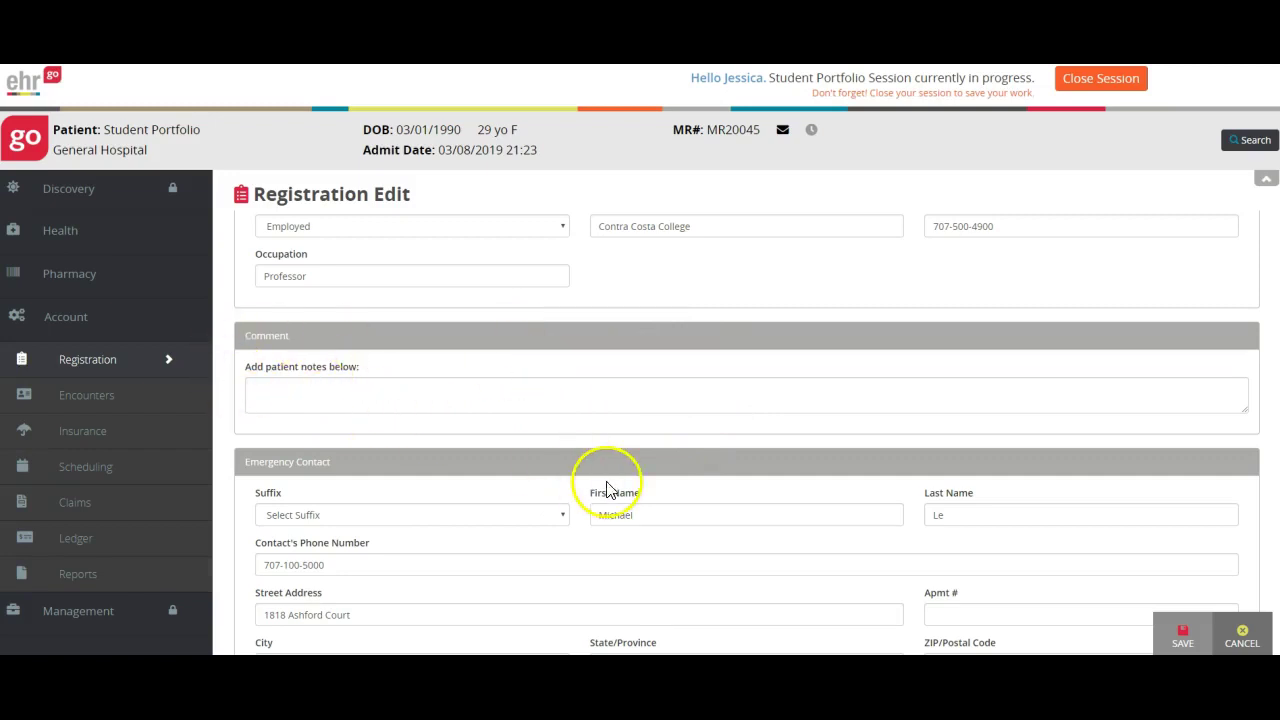
scroll(608, 484, "down", 2)
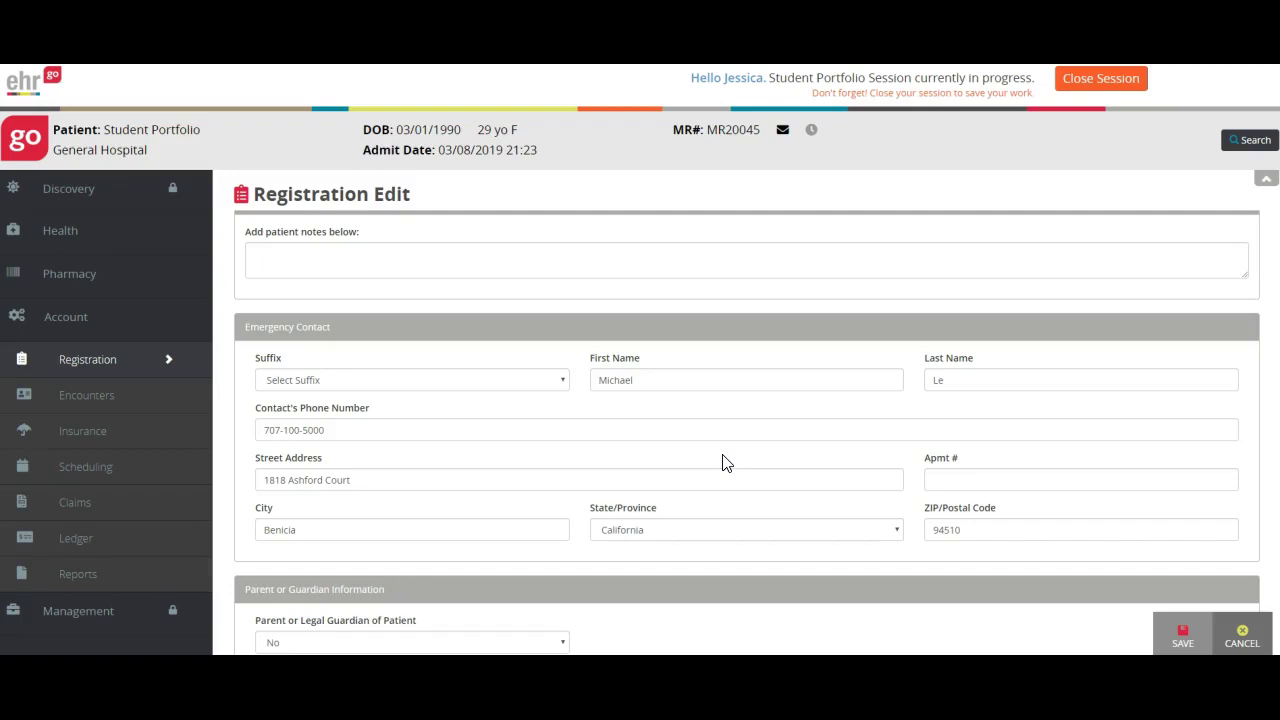
scroll(726, 463, "up", 1)
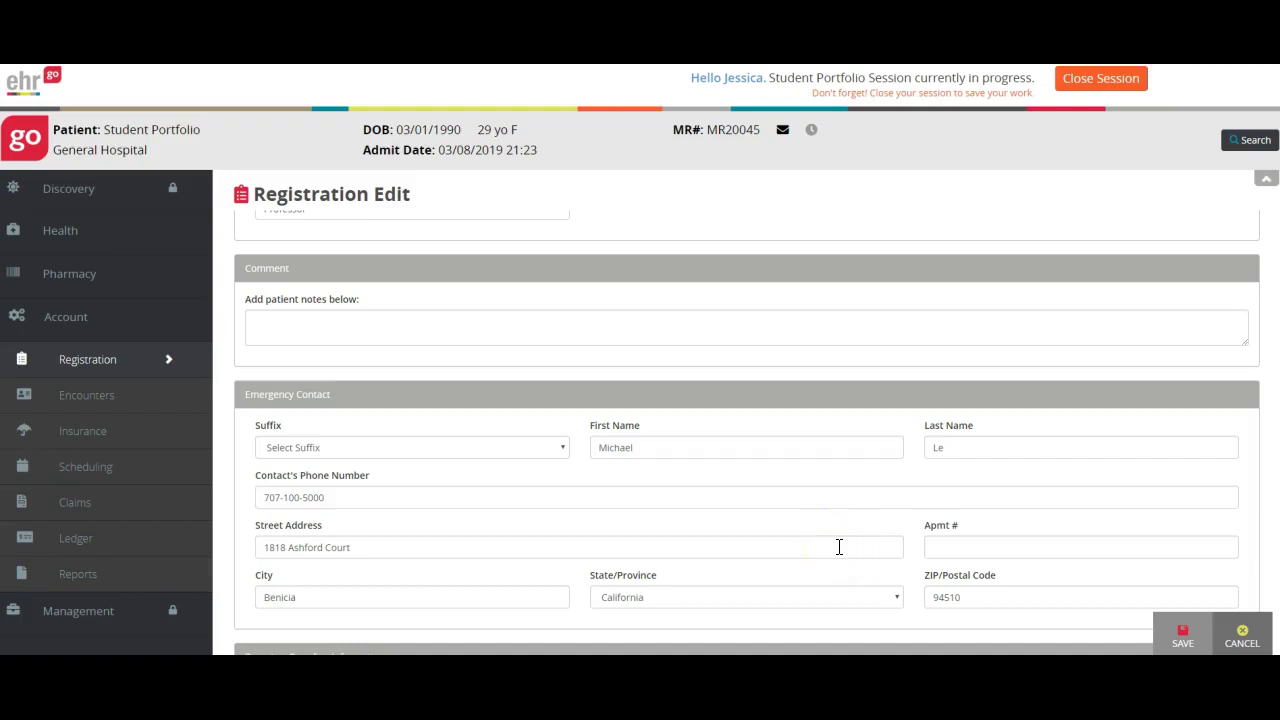
scroll(838, 531, "up", 3)
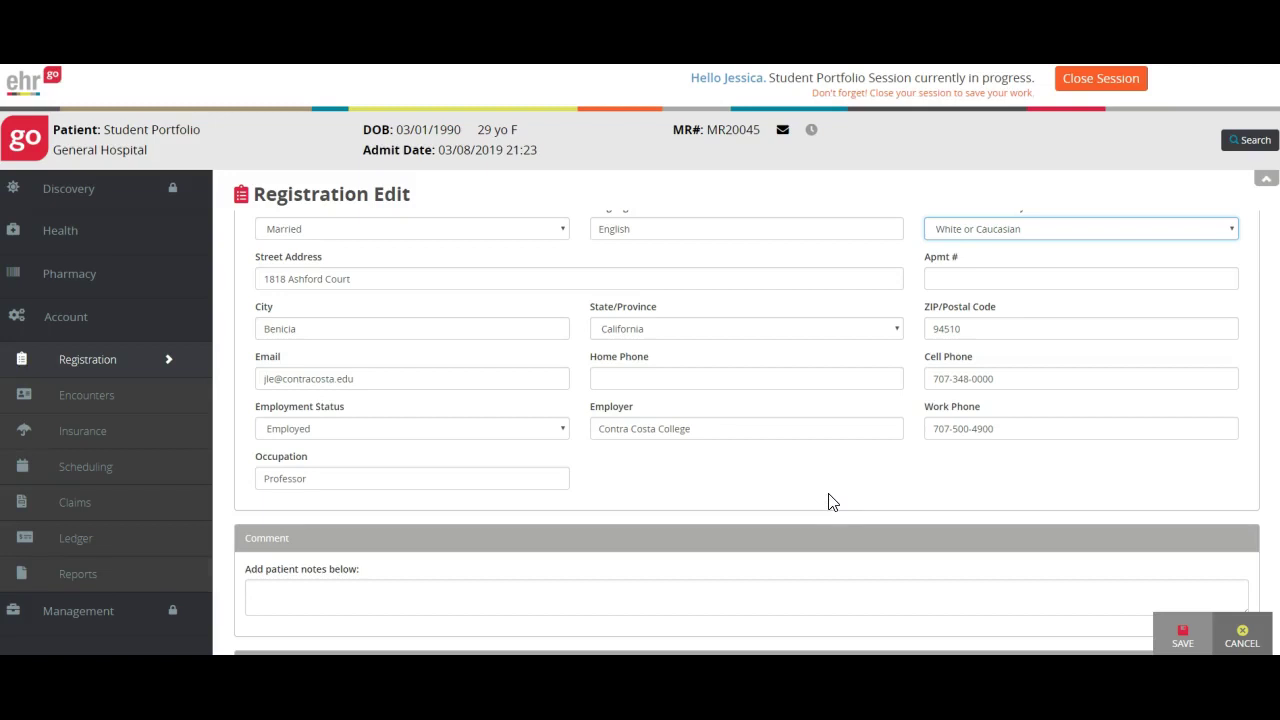
scroll(828, 493, "down", 7)
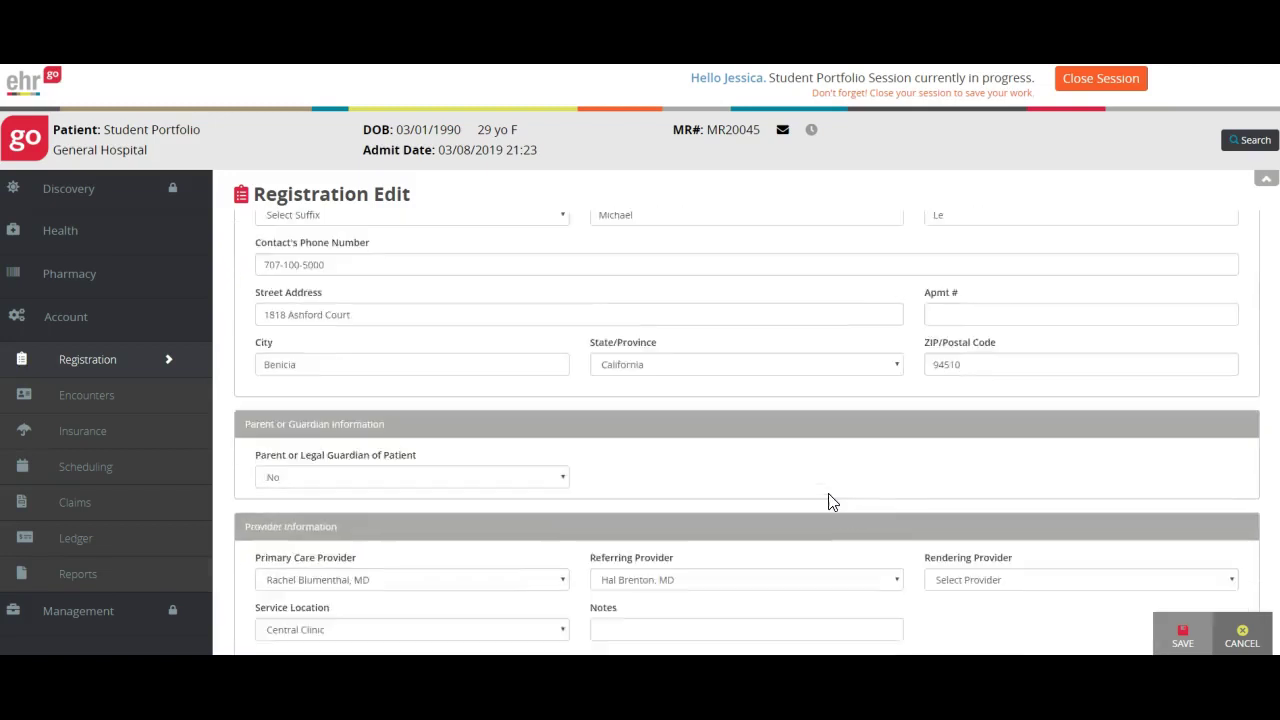
scroll(828, 493, "down", 1)
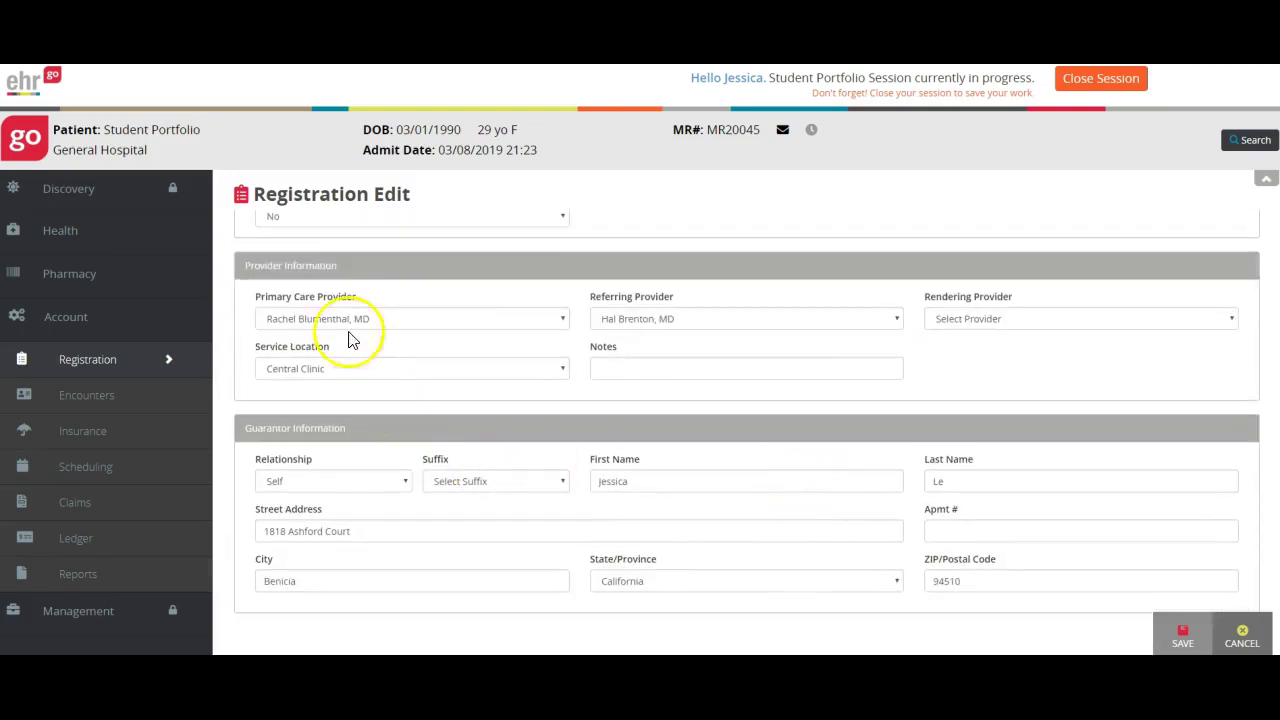
Select the patient's already assigned primary care provider and choose Central Clinic as the service location.
left_click(565, 319)
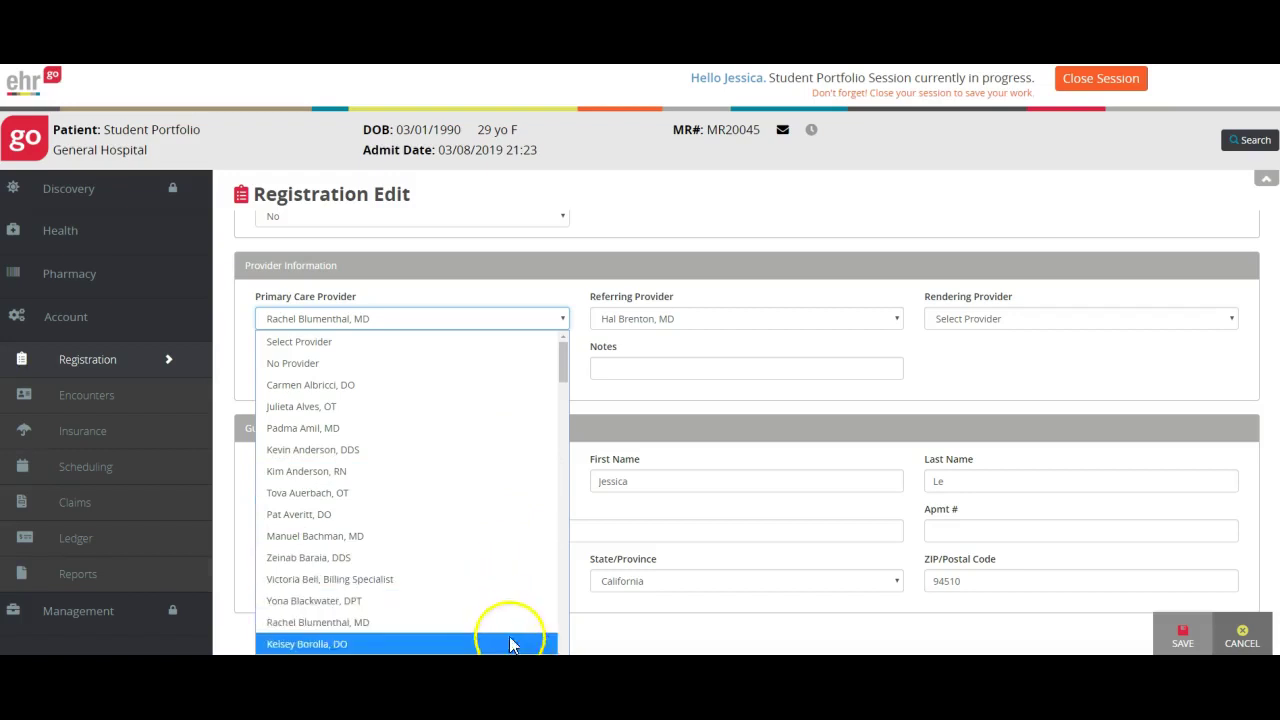
left_click(475, 623)
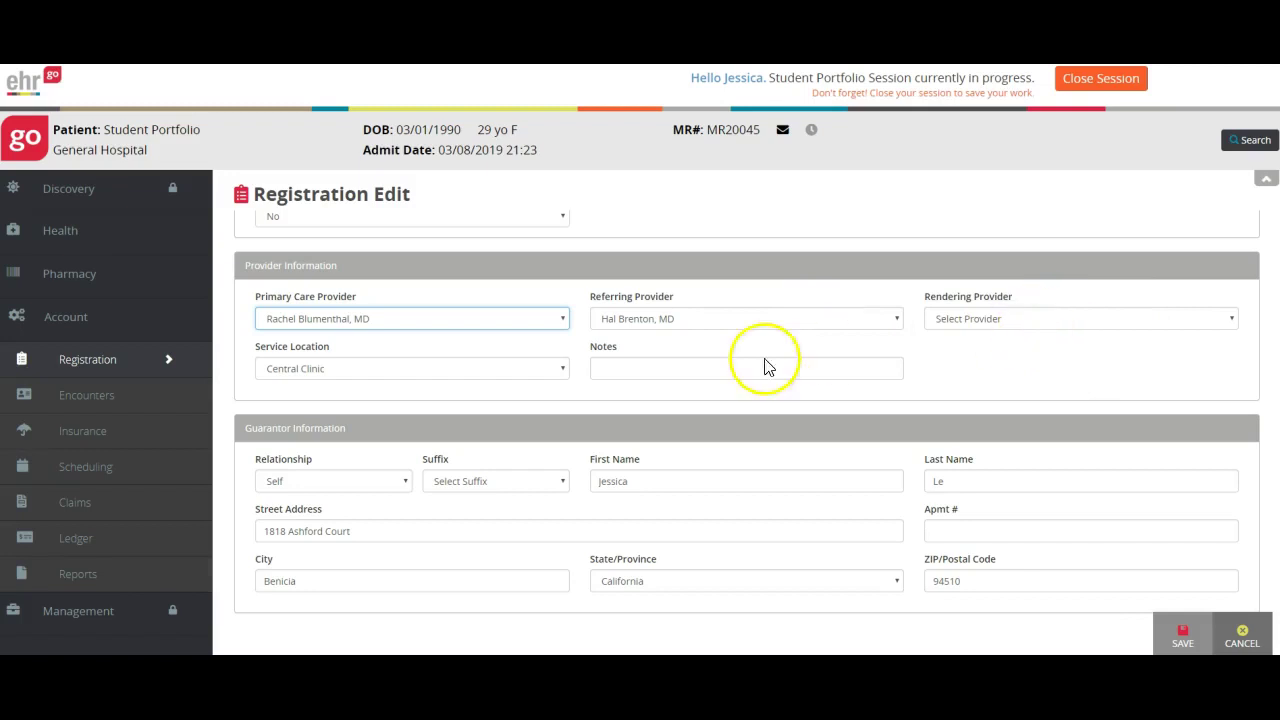
left_click(522, 370)
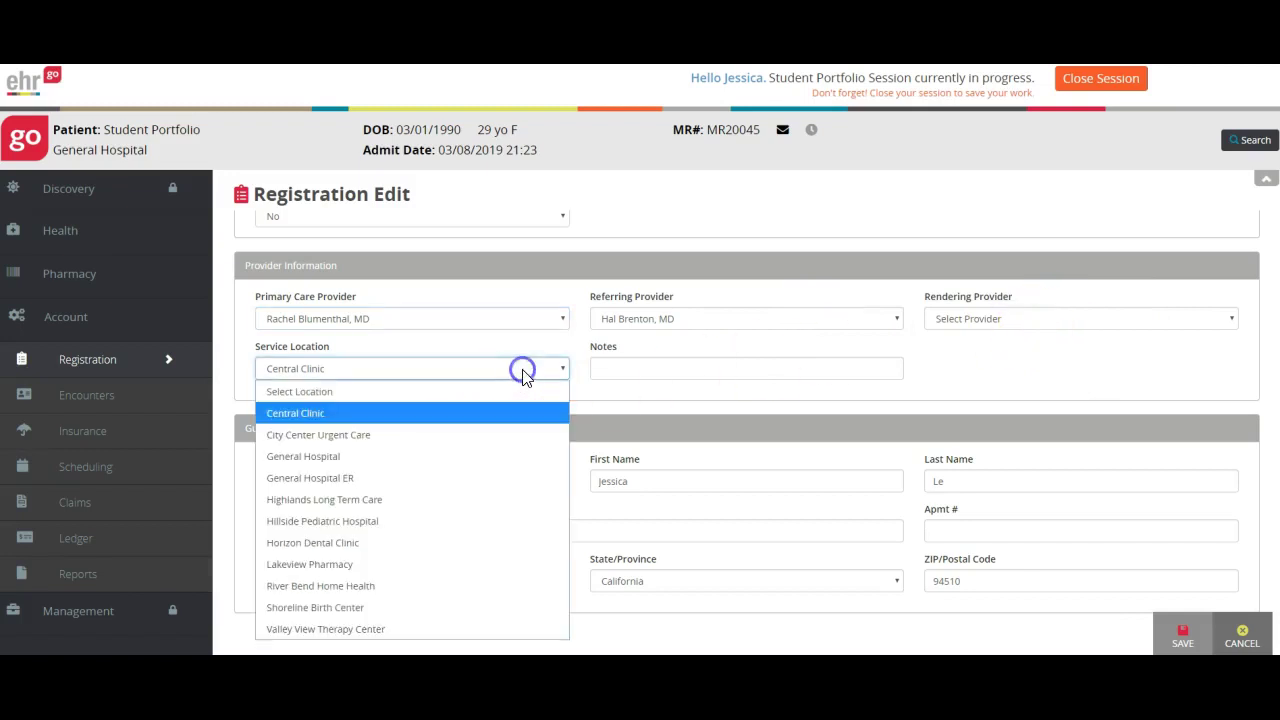
left_click(505, 410)
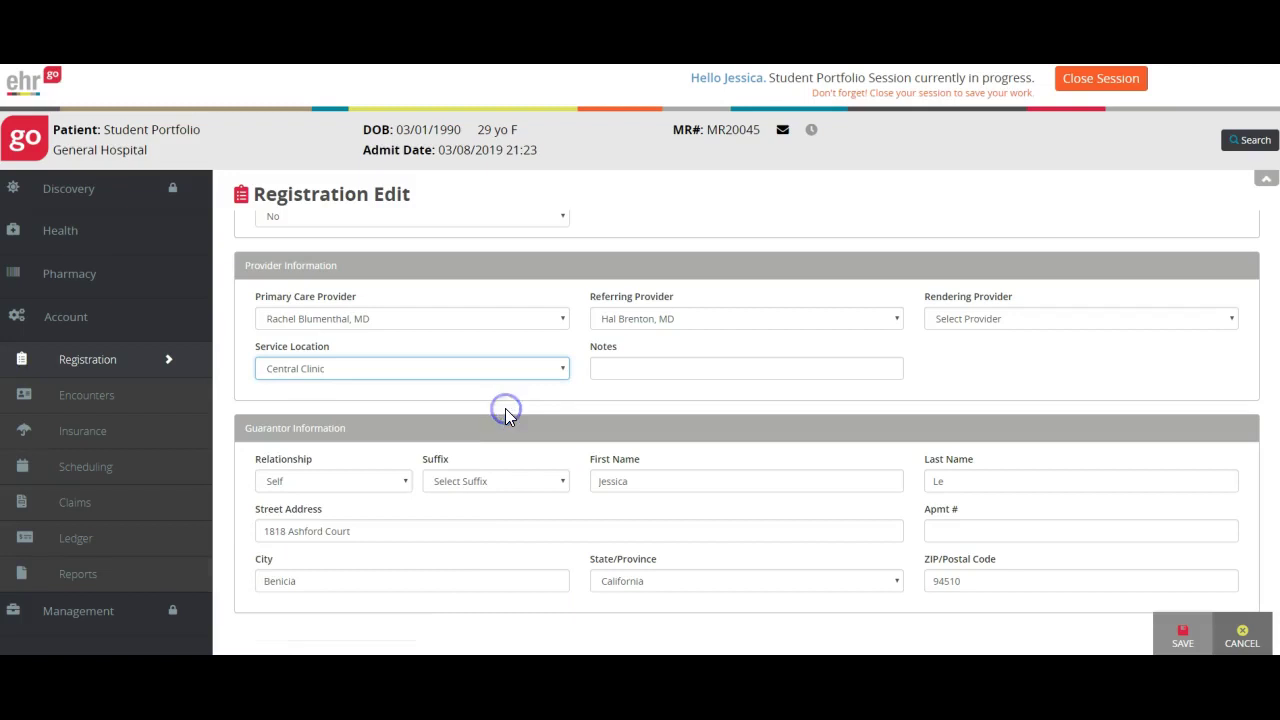
left_click(505, 378)
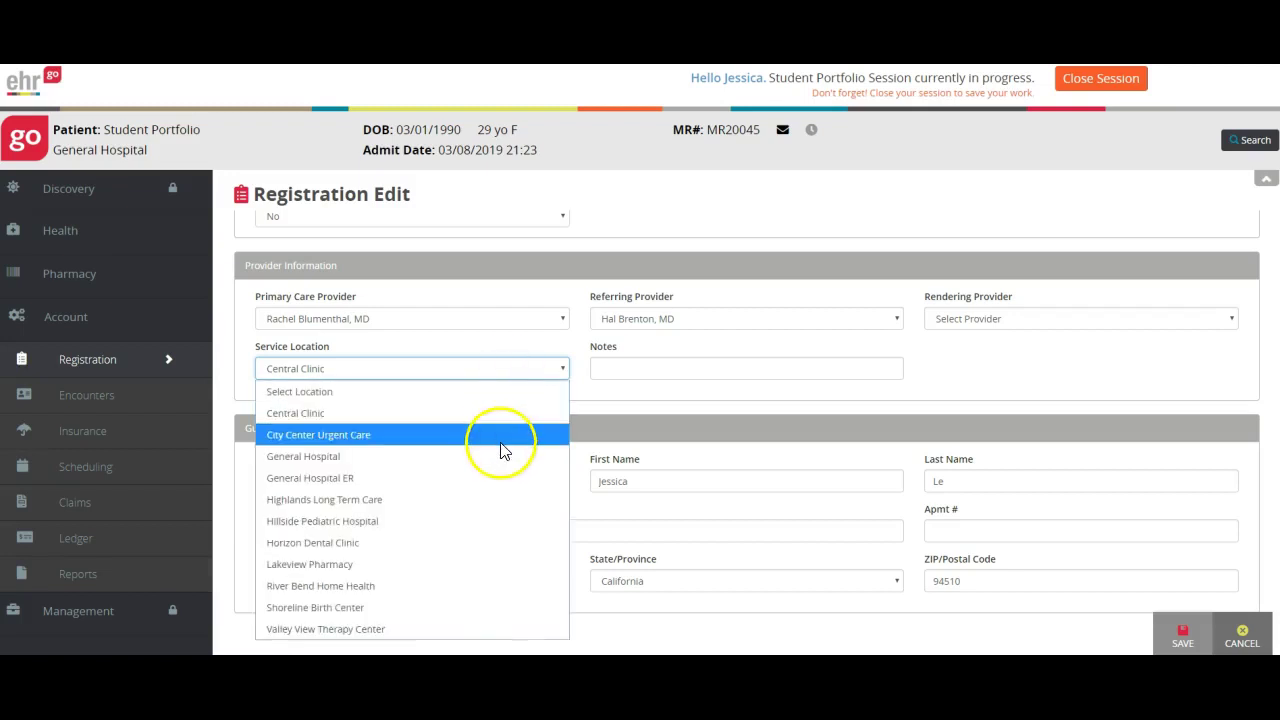
left_click(495, 414)
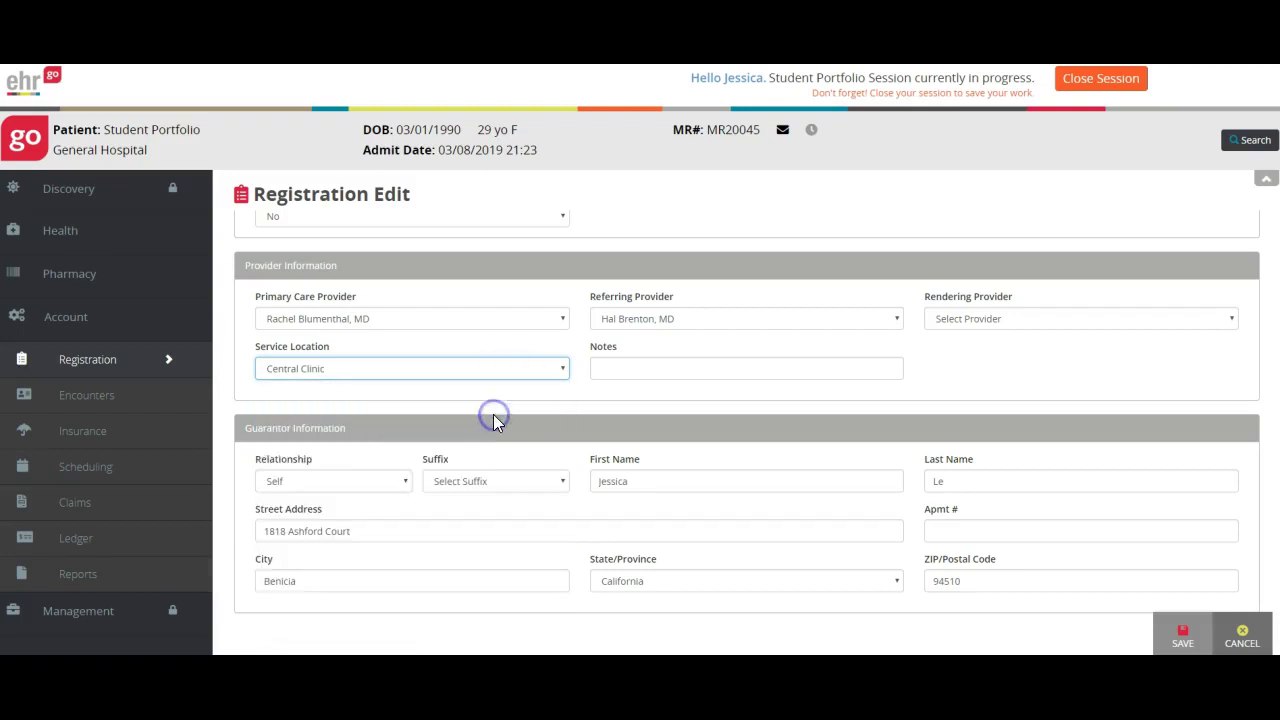
Choose Self as the relationship in the guarantor information.
left_click(408, 482)
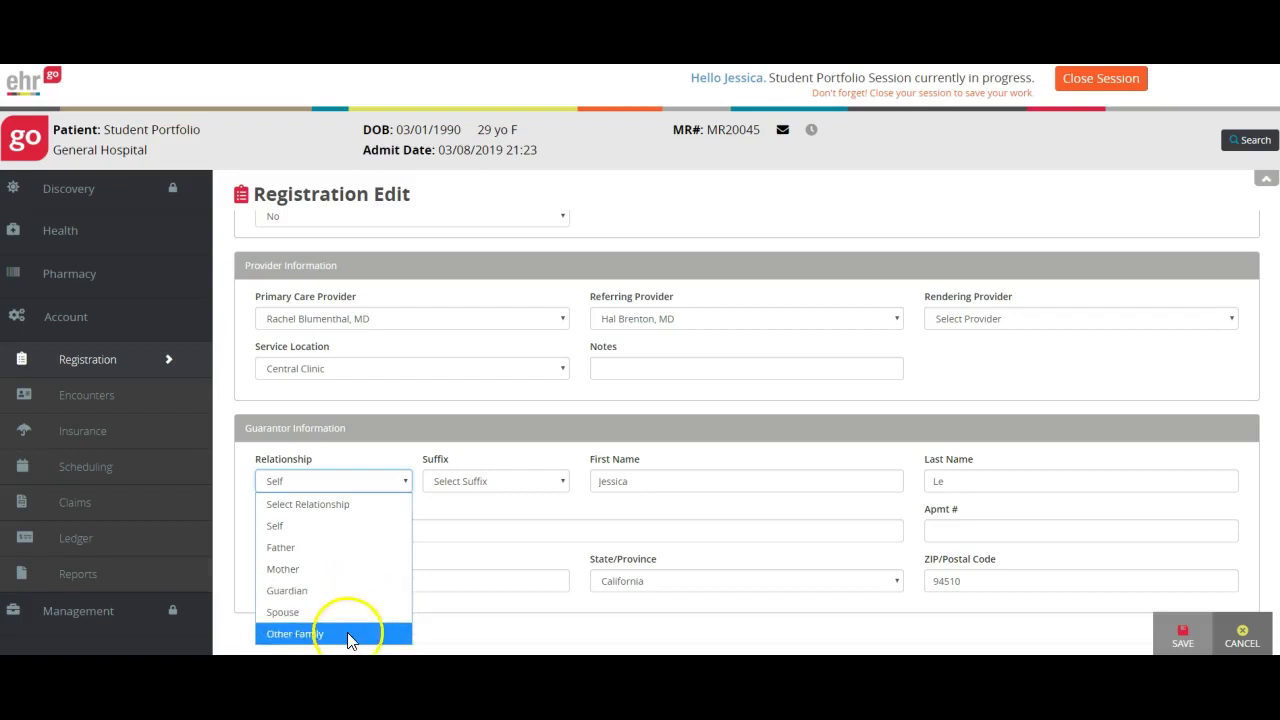
left_click(308, 525)
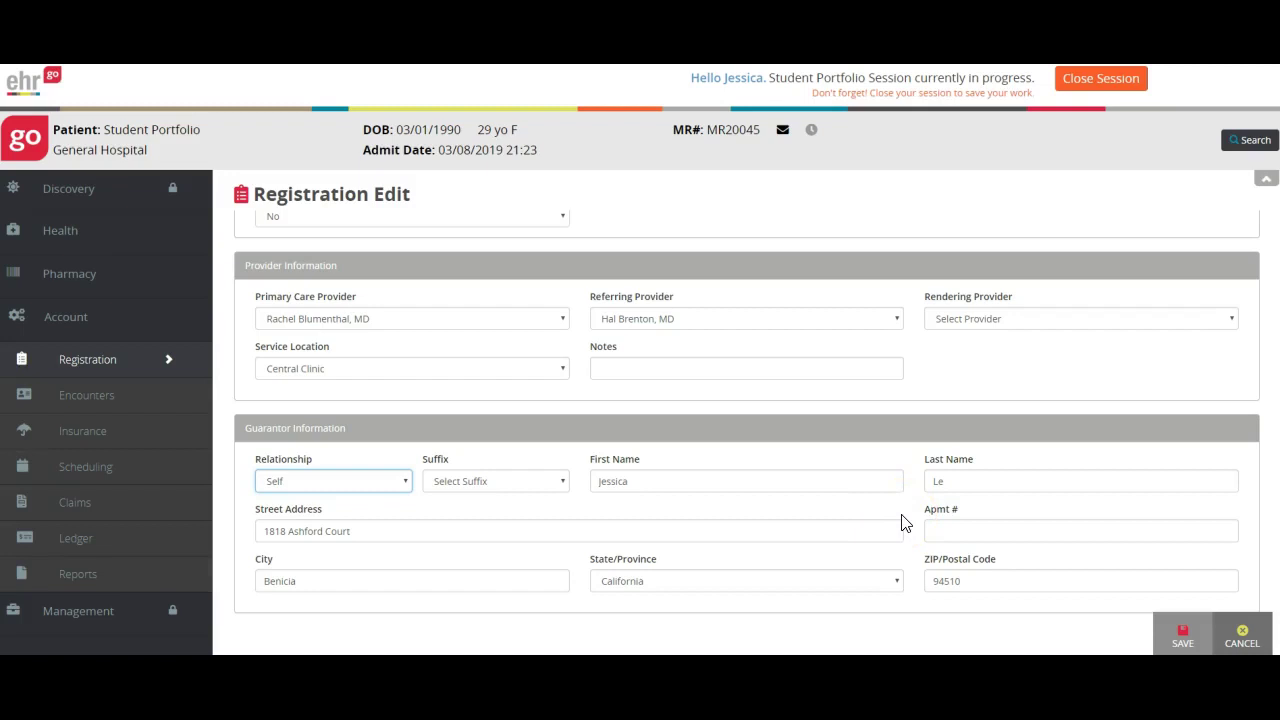
Upload a portrait photo of the patient to the patient information section.
scroll(1009, 545, "up", 4)
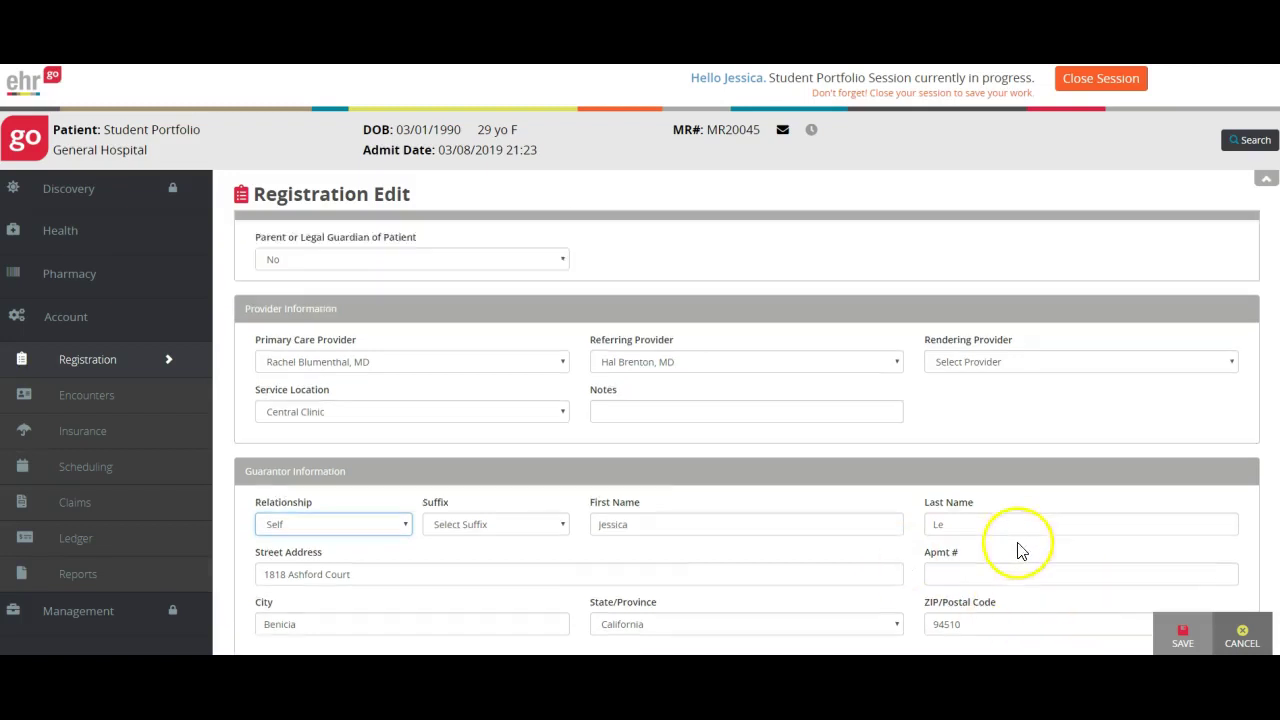
scroll(1009, 539, "up", 7)
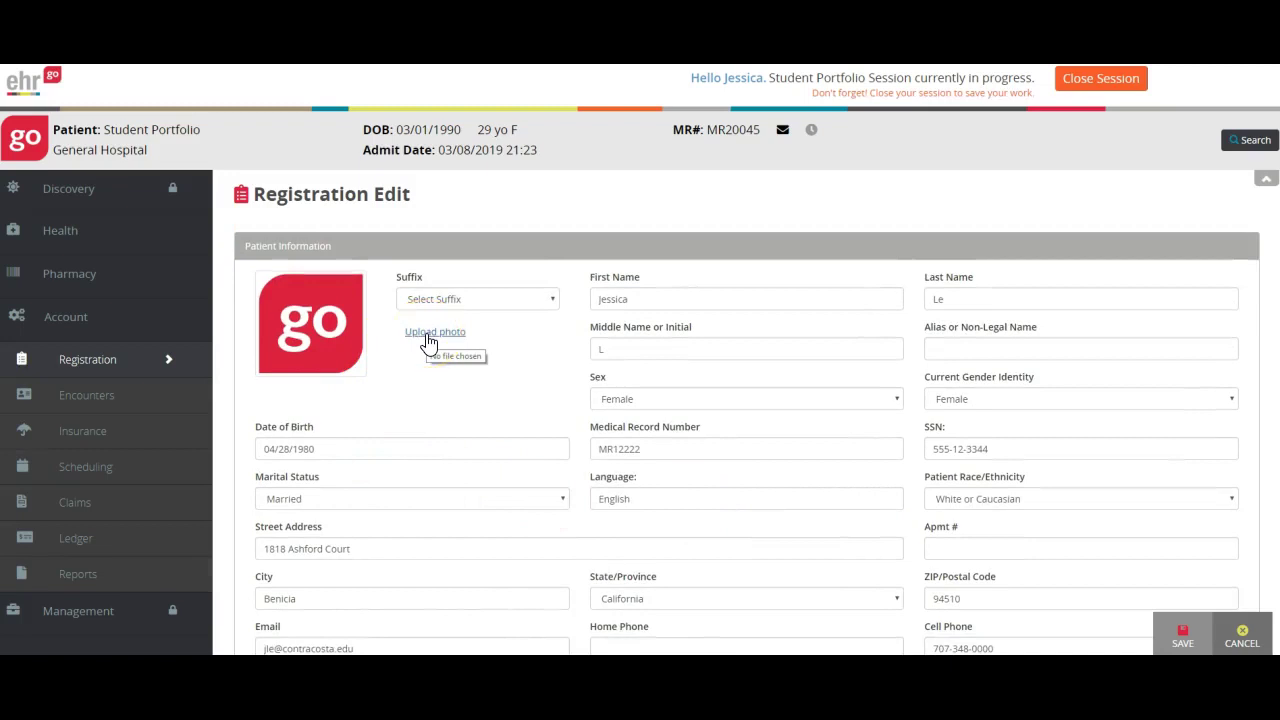
left_click(423, 345)
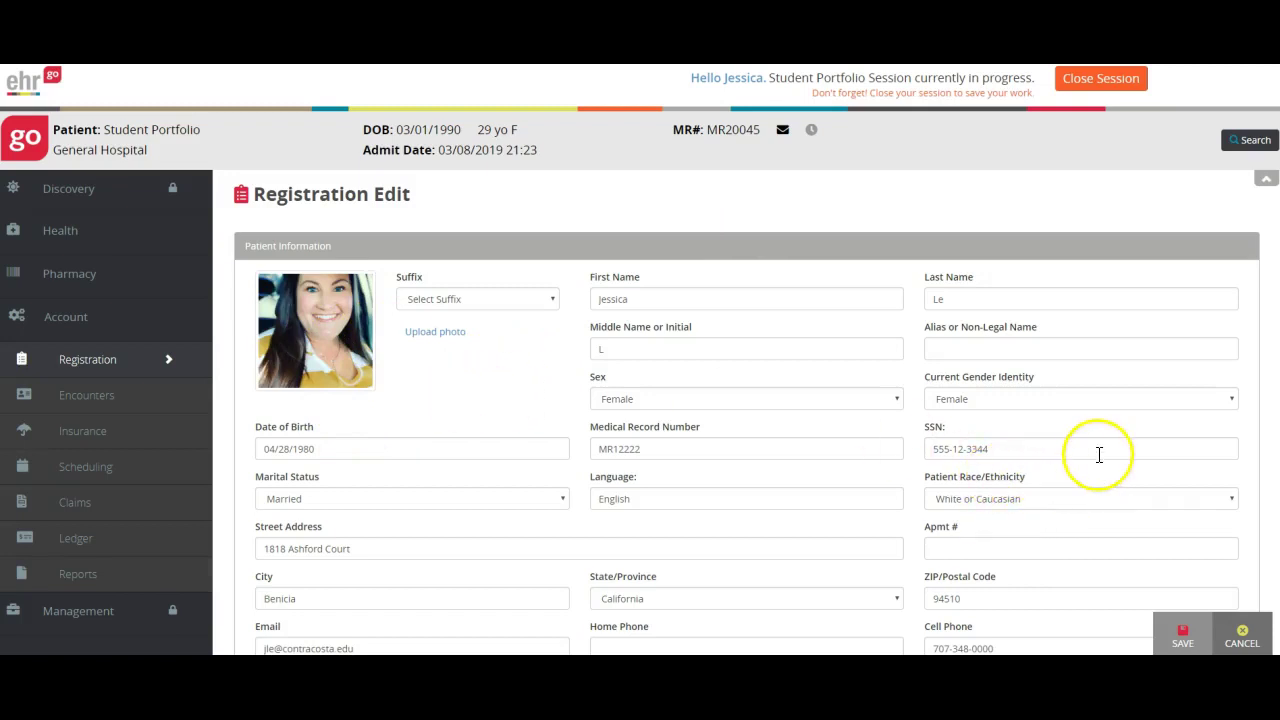
Save the completed patient registration and close the Student Portfolio session.
scroll(1099, 454, "down", 3)
scroll(1102, 535, "up", 3)
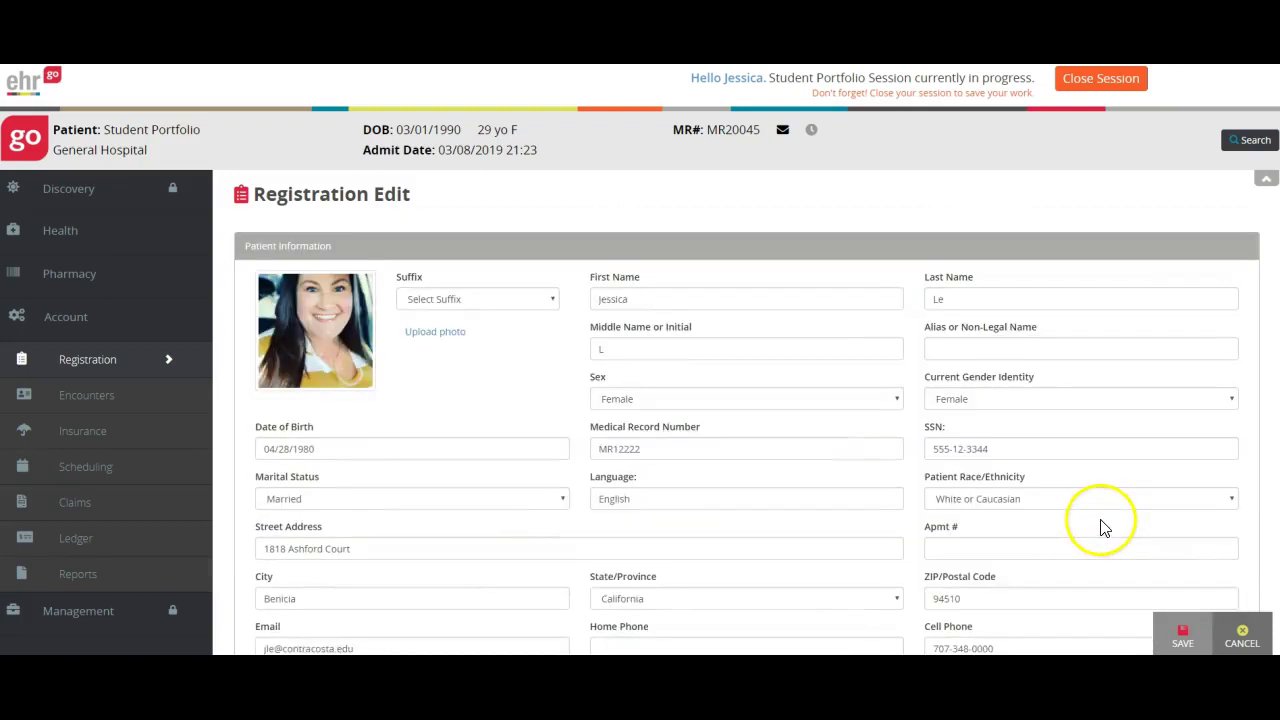
left_click(1182, 636)
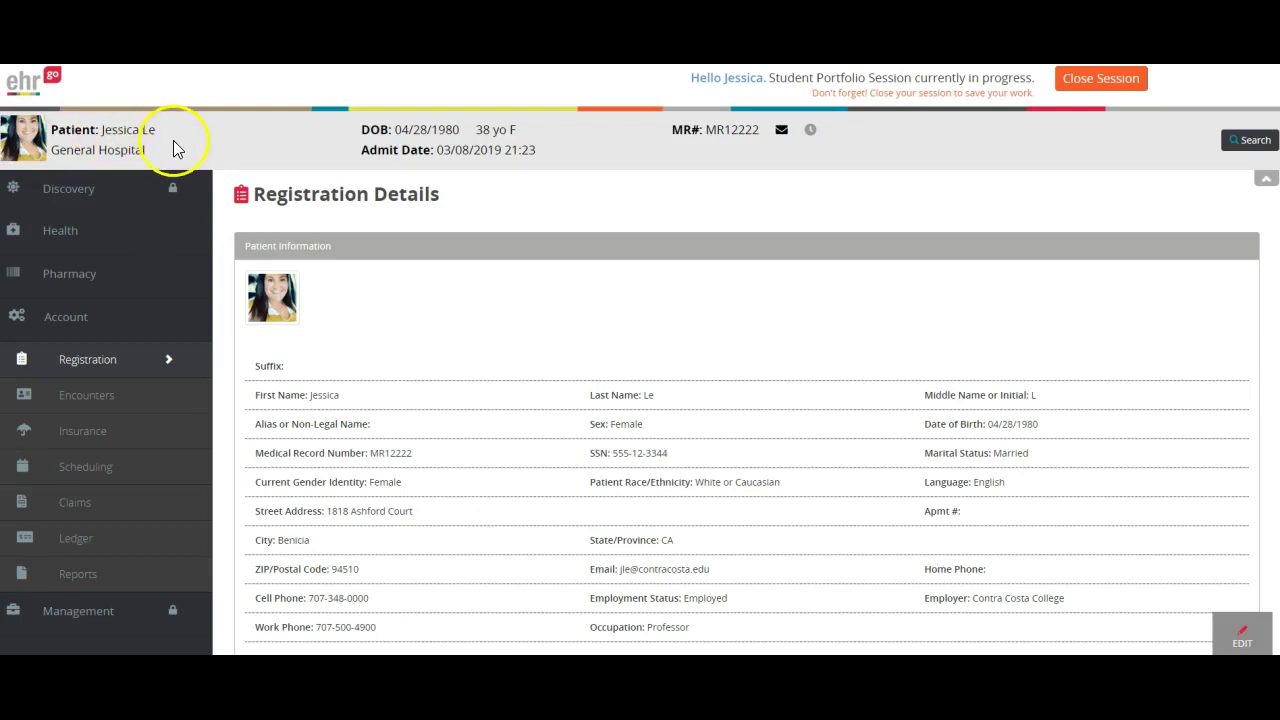
left_click(1122, 85)
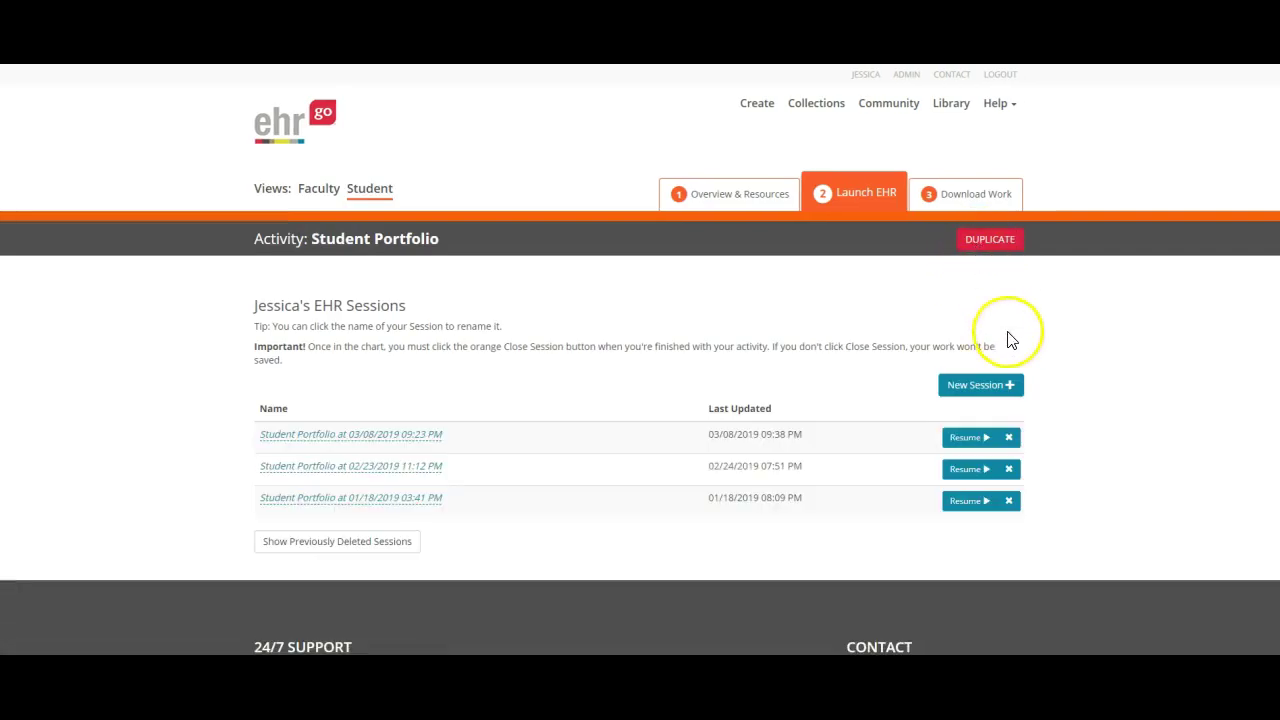
Download the work of the 03/08/2019 09:23 PM Student Portfolio session and examine its enlarged progress report.
left_click(983, 199)
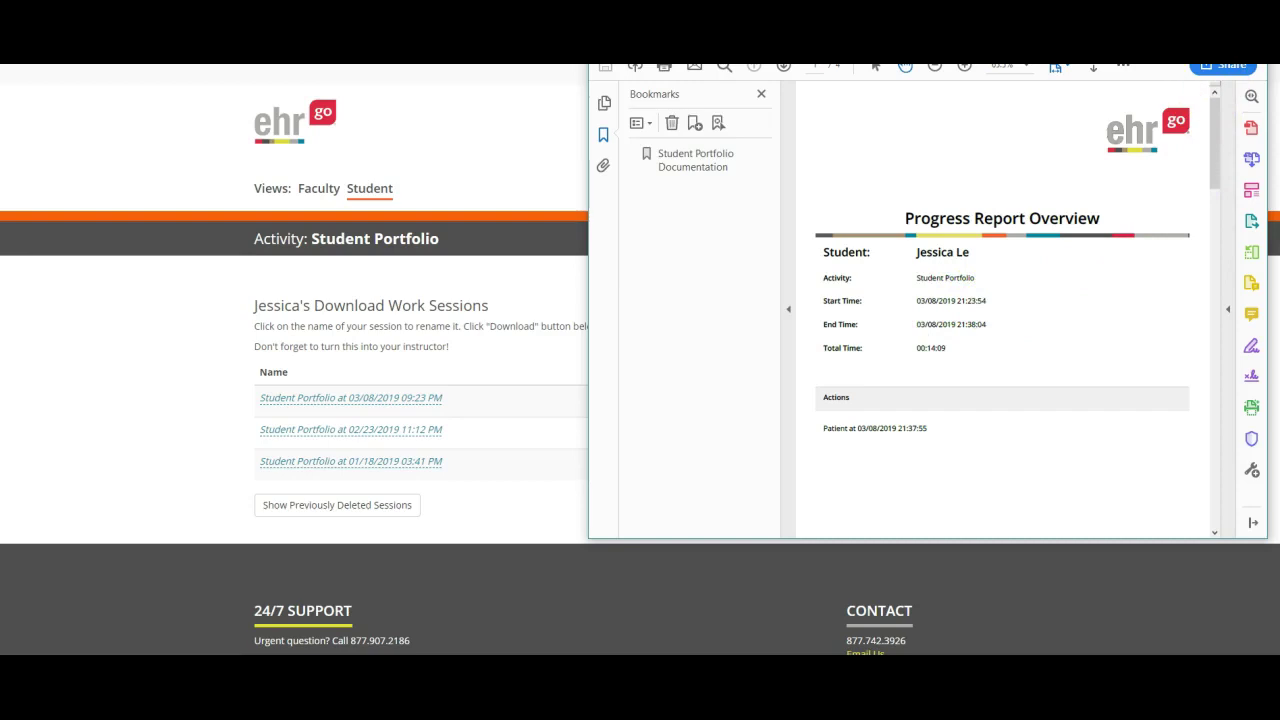
left_click(1222, 56)
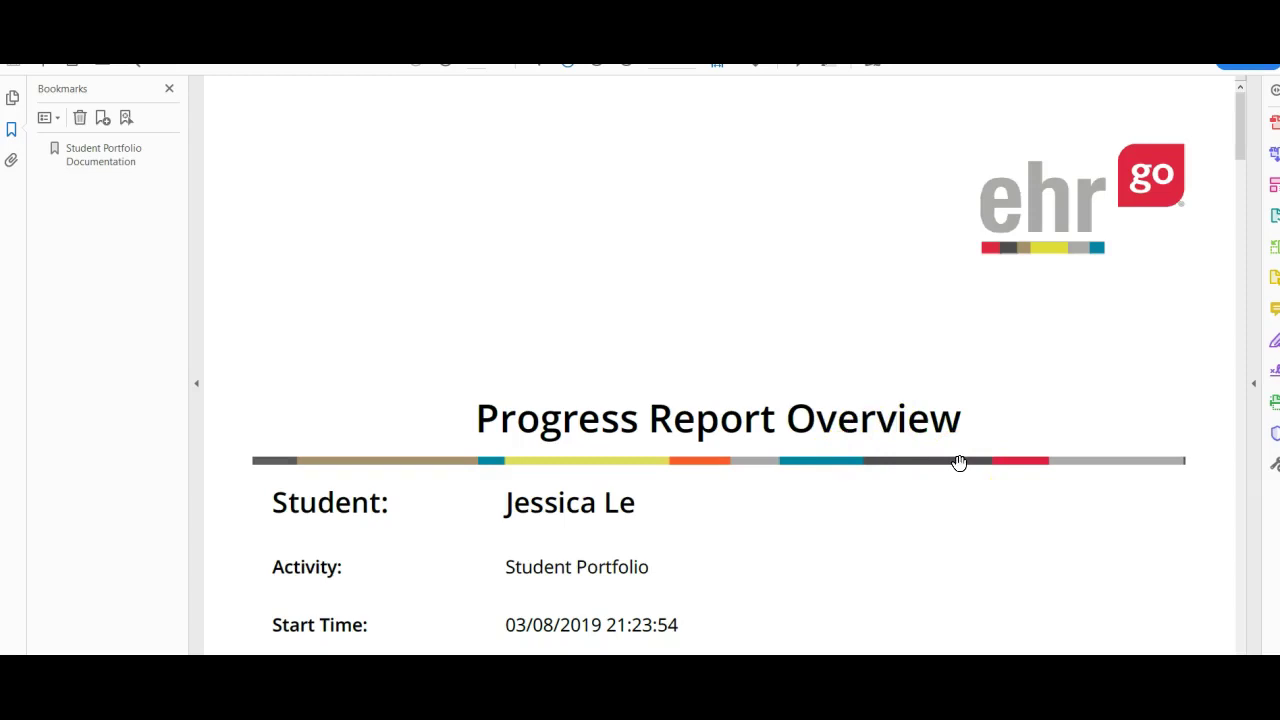
scroll(958, 462, "down", 3)
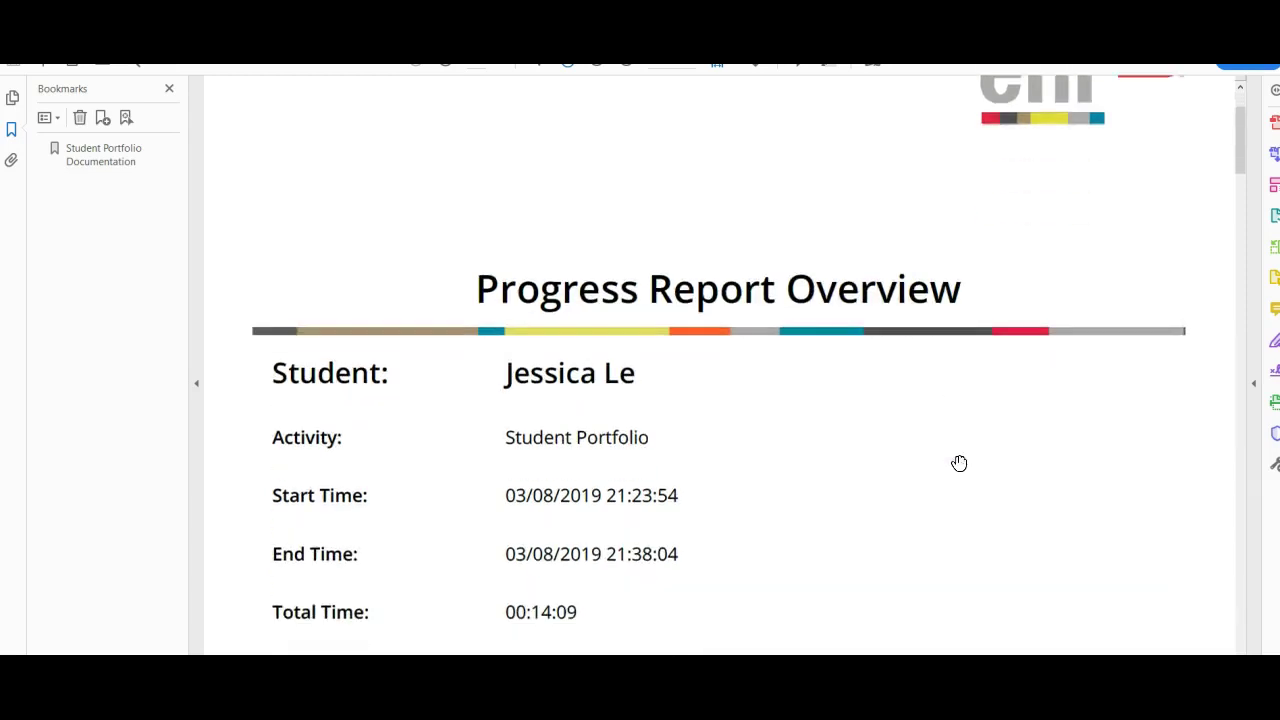
scroll(958, 462, "down", 6)
scroll(959, 463, "down", 6)
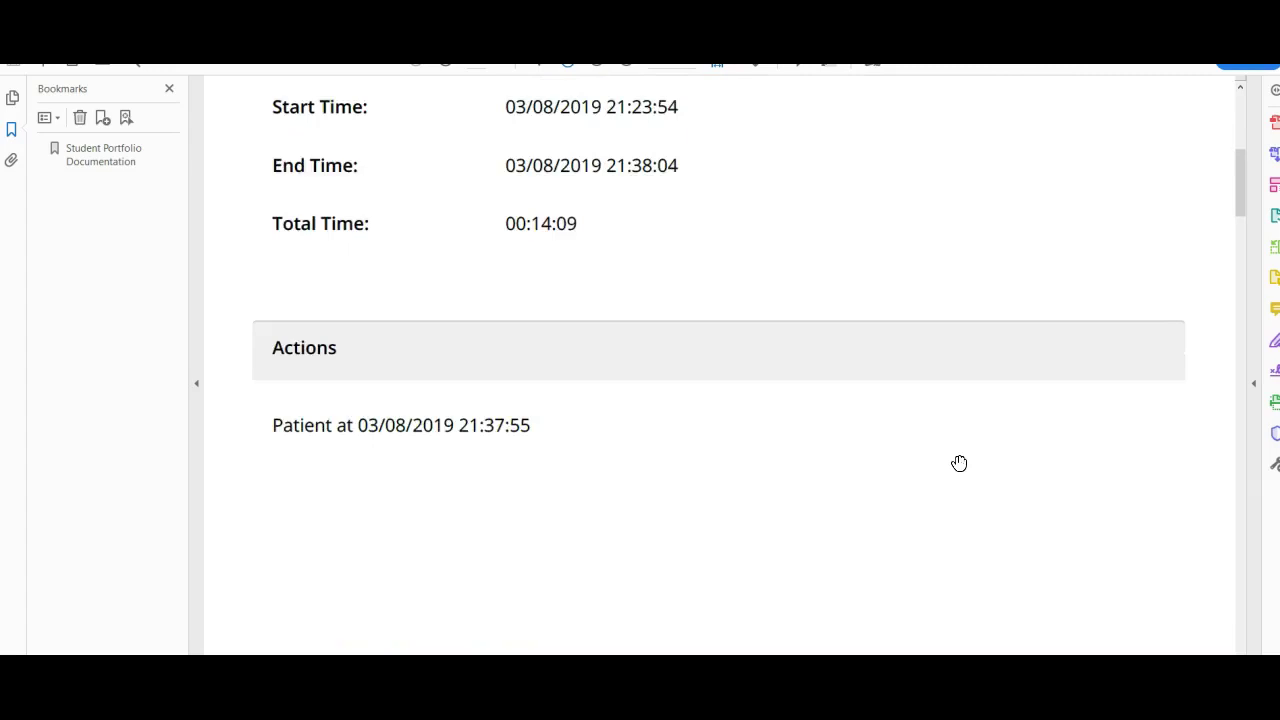
Review the Student Portfolio Documentation report's session actions, patient data, and the demographic and contact details in the registration's Patient Information section.
scroll(959, 463, "down", 12)
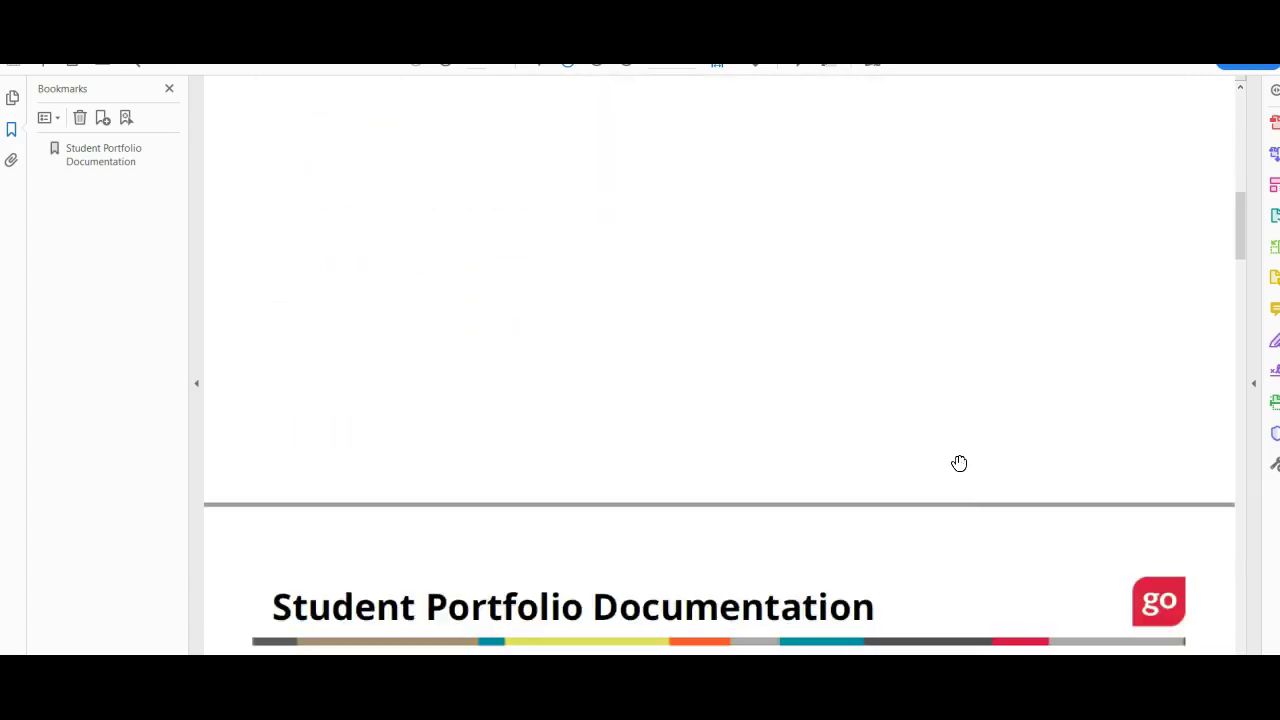
scroll(959, 463, "down", 3)
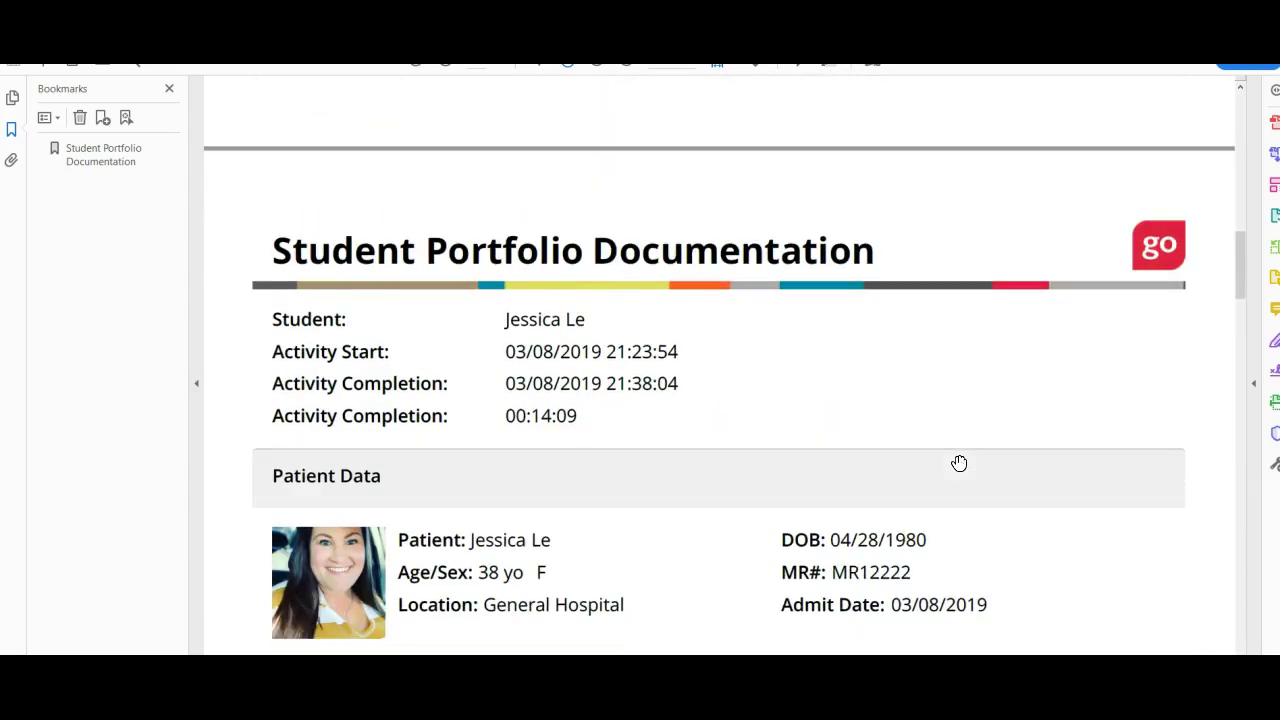
scroll(959, 463, "down", 3)
scroll(959, 463, "down", 2)
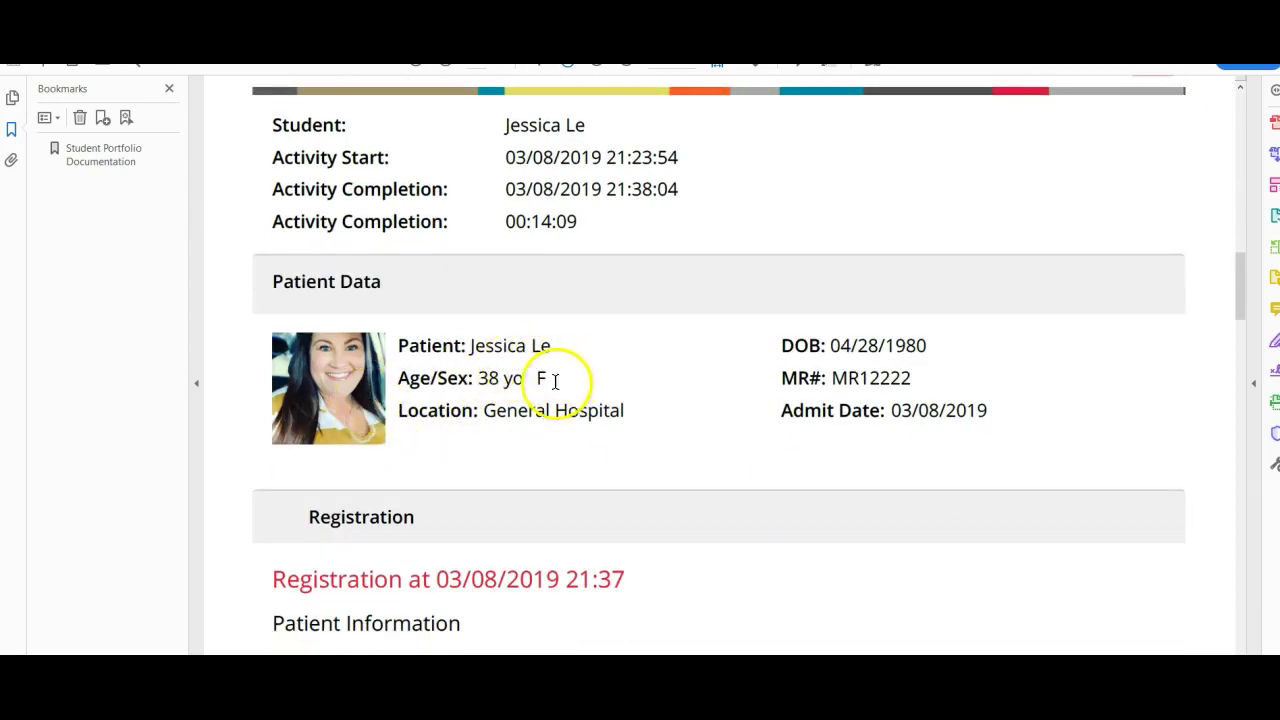
scroll(795, 459, "down", 2)
scroll(795, 459, "down", 8)
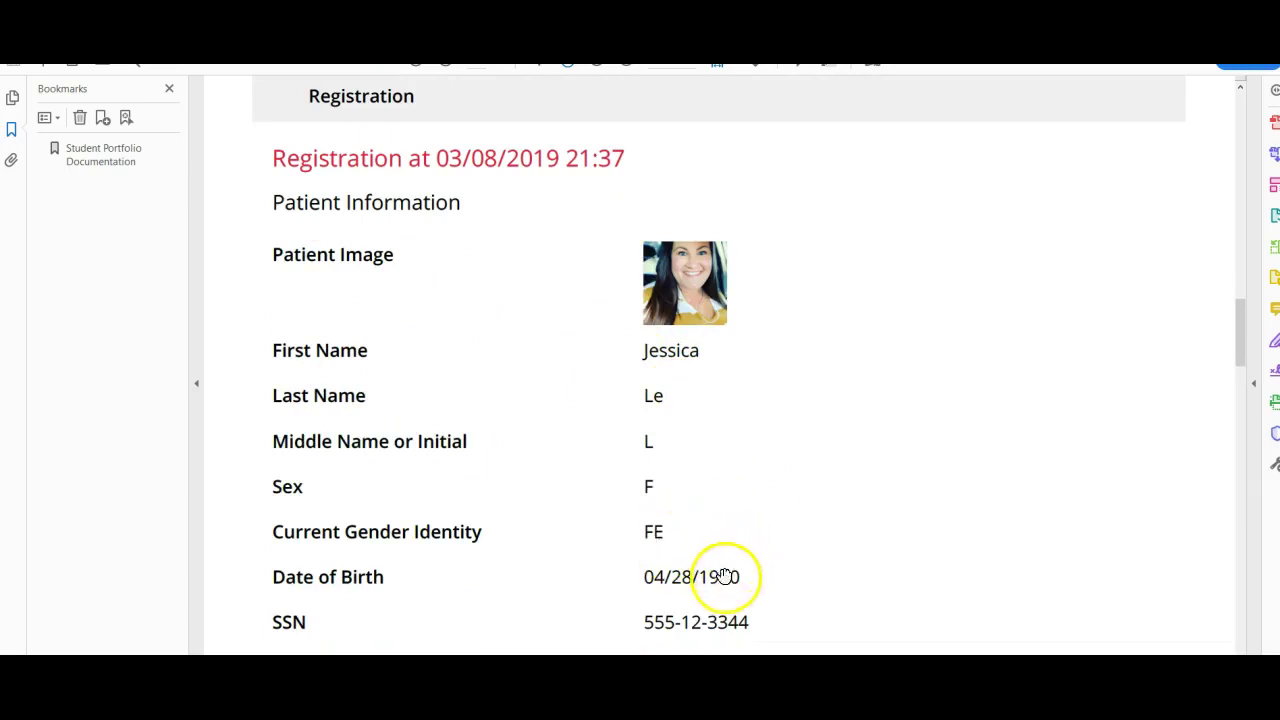
scroll(740, 583, "down", 3)
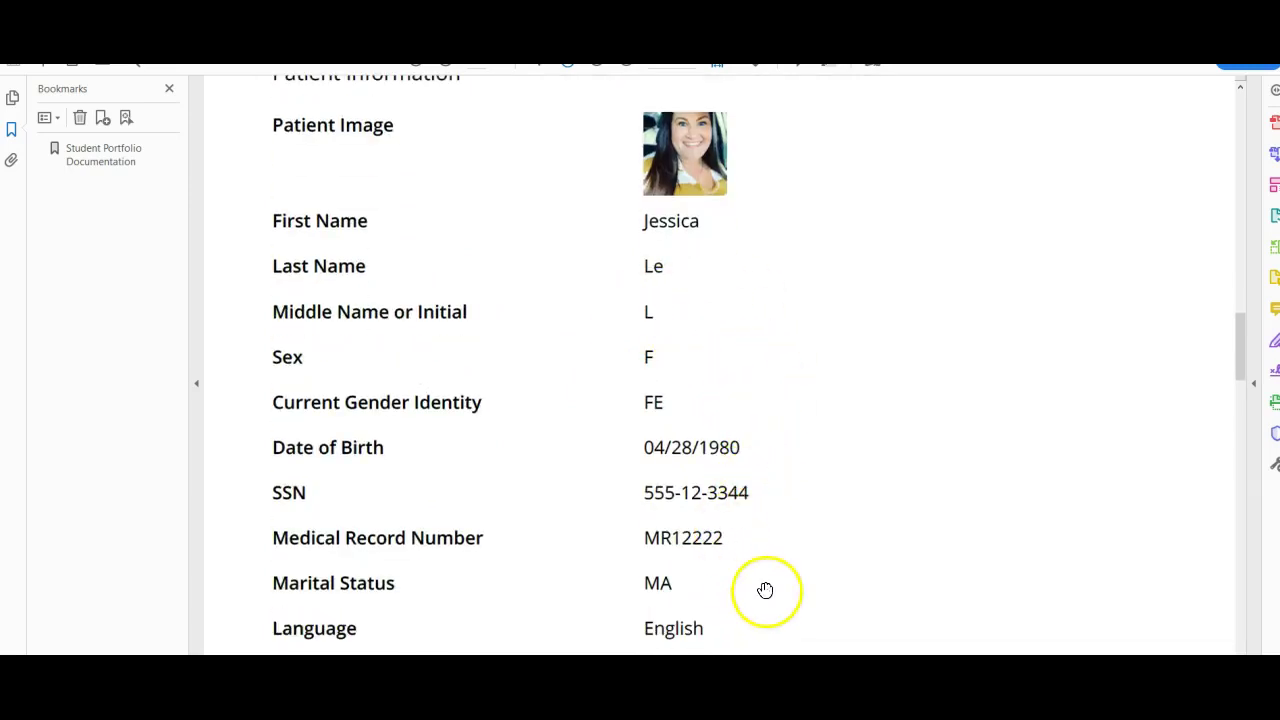
scroll(766, 589, "down", 1)
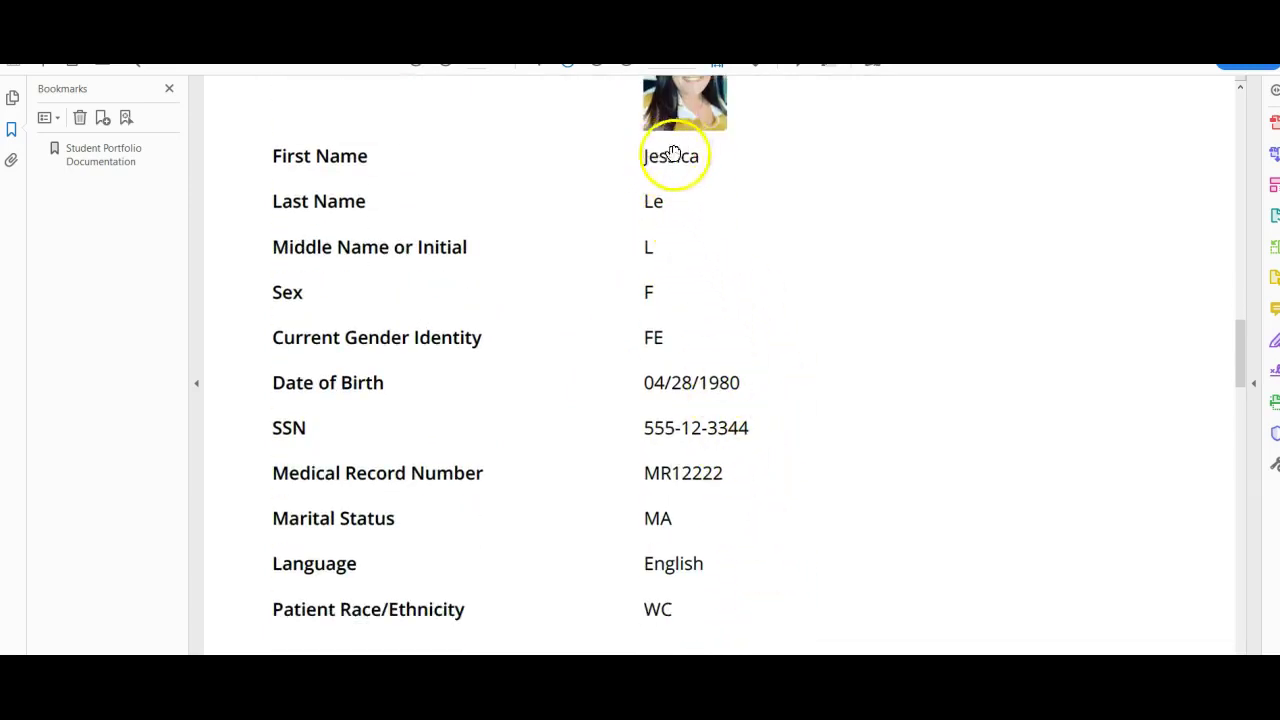
scroll(774, 463, "down", 5)
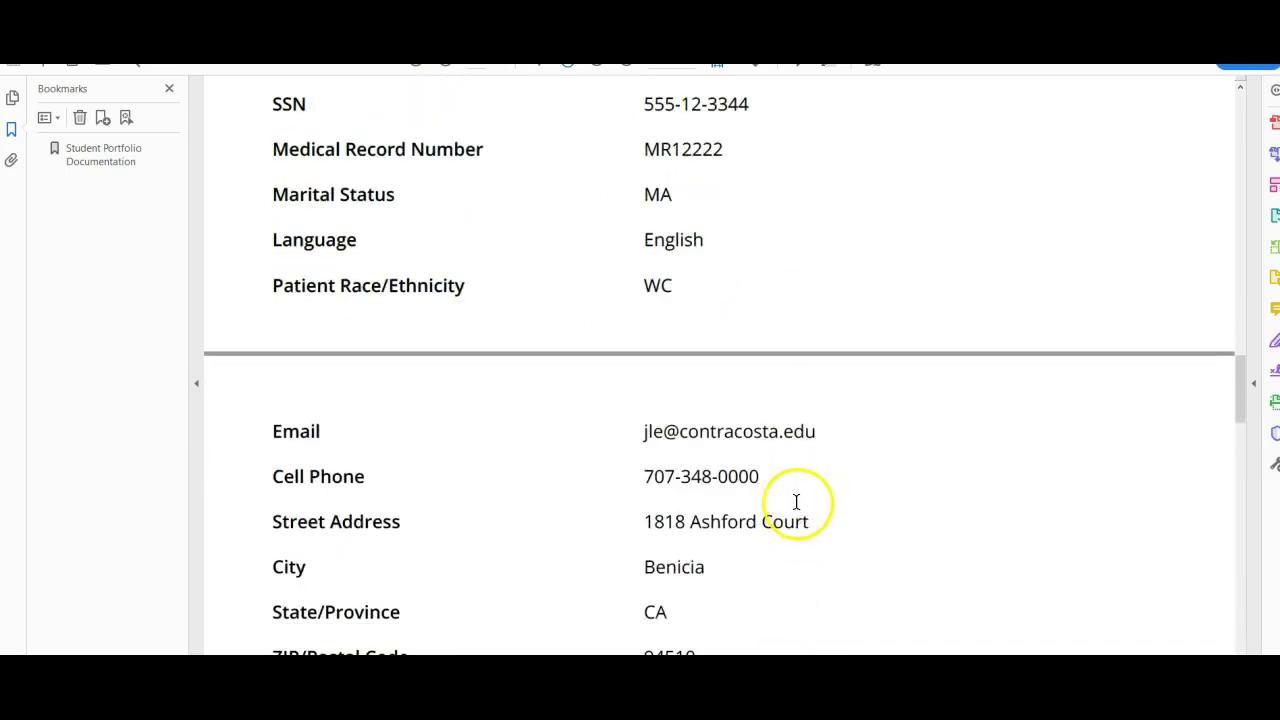
scroll(805, 505, "down", 3)
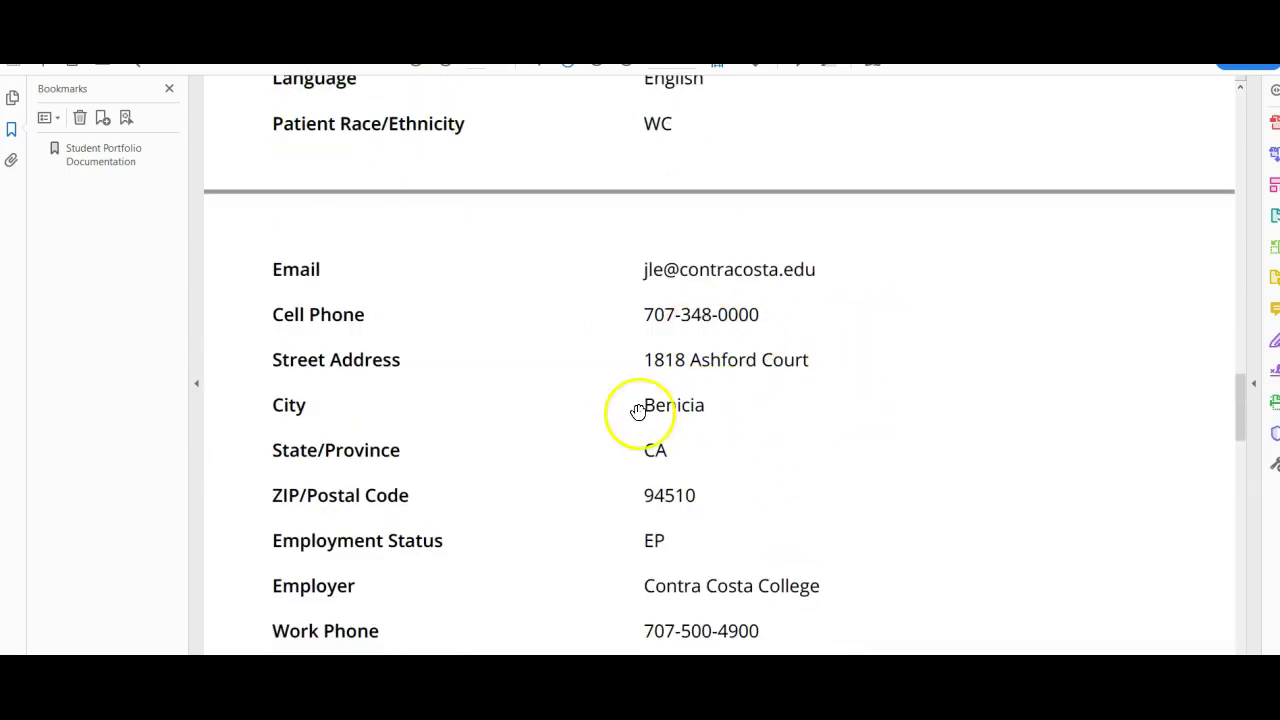
Examine the report's employment, emergency contact, provider and guarantor information through to the end, and return to the Patient Information section.
scroll(777, 580, "down", 4)
scroll(791, 571, "down", 5)
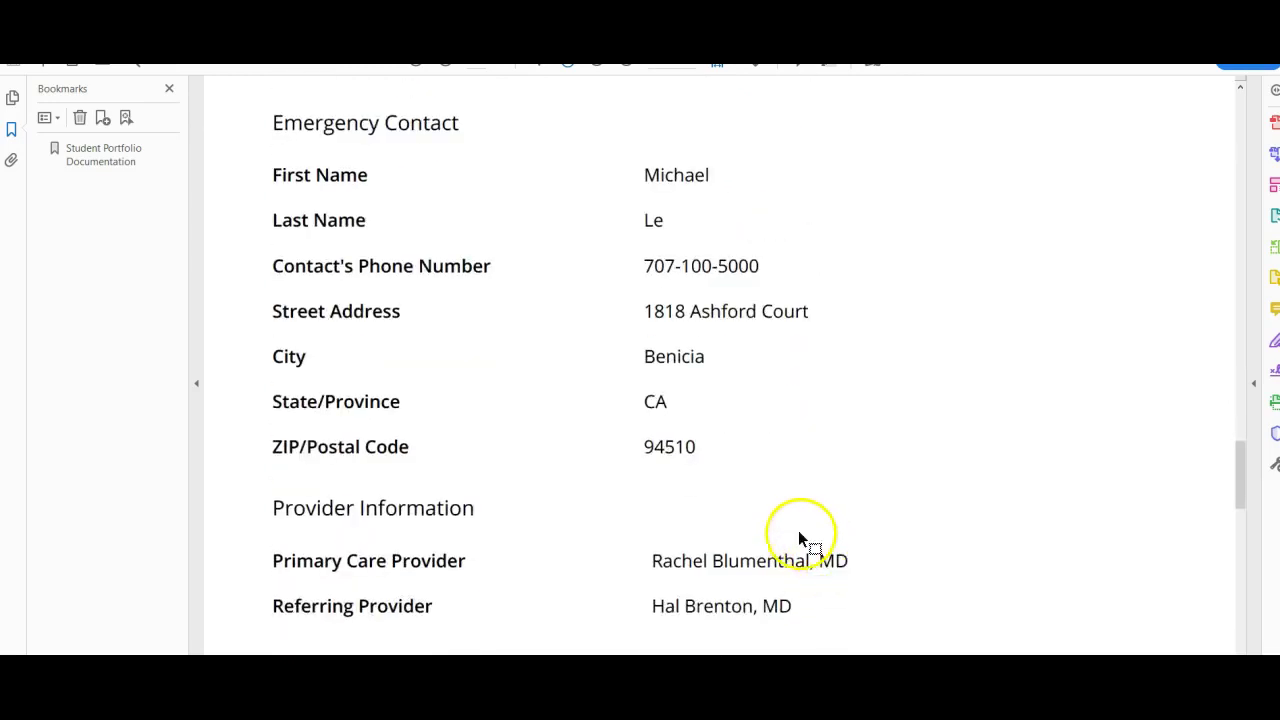
scroll(850, 432, "down", 2)
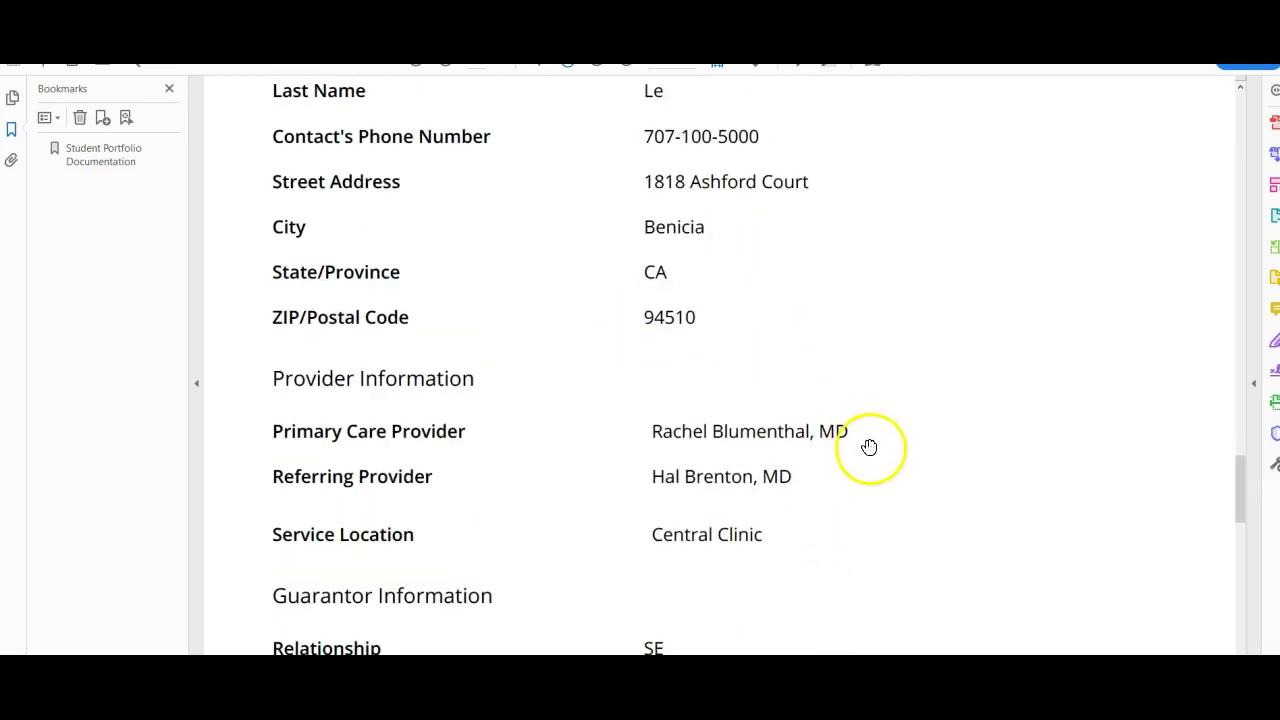
scroll(865, 440, "down", 1)
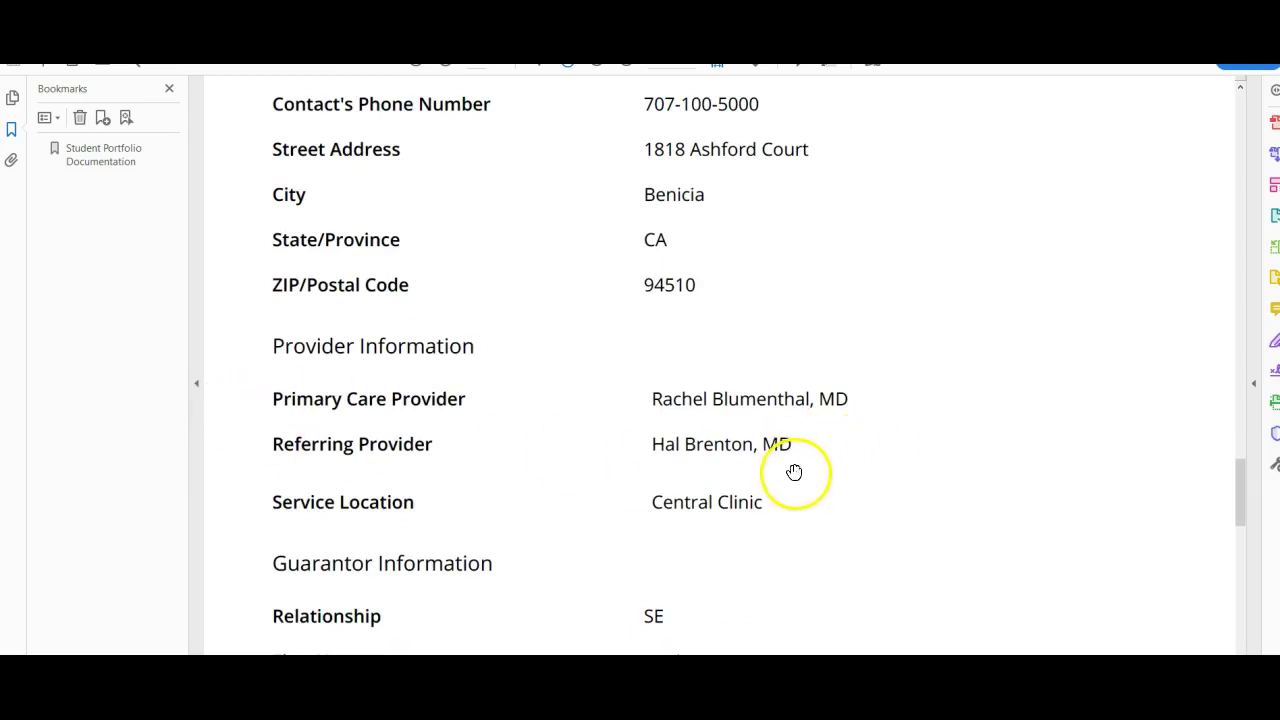
scroll(805, 475, "down", 2)
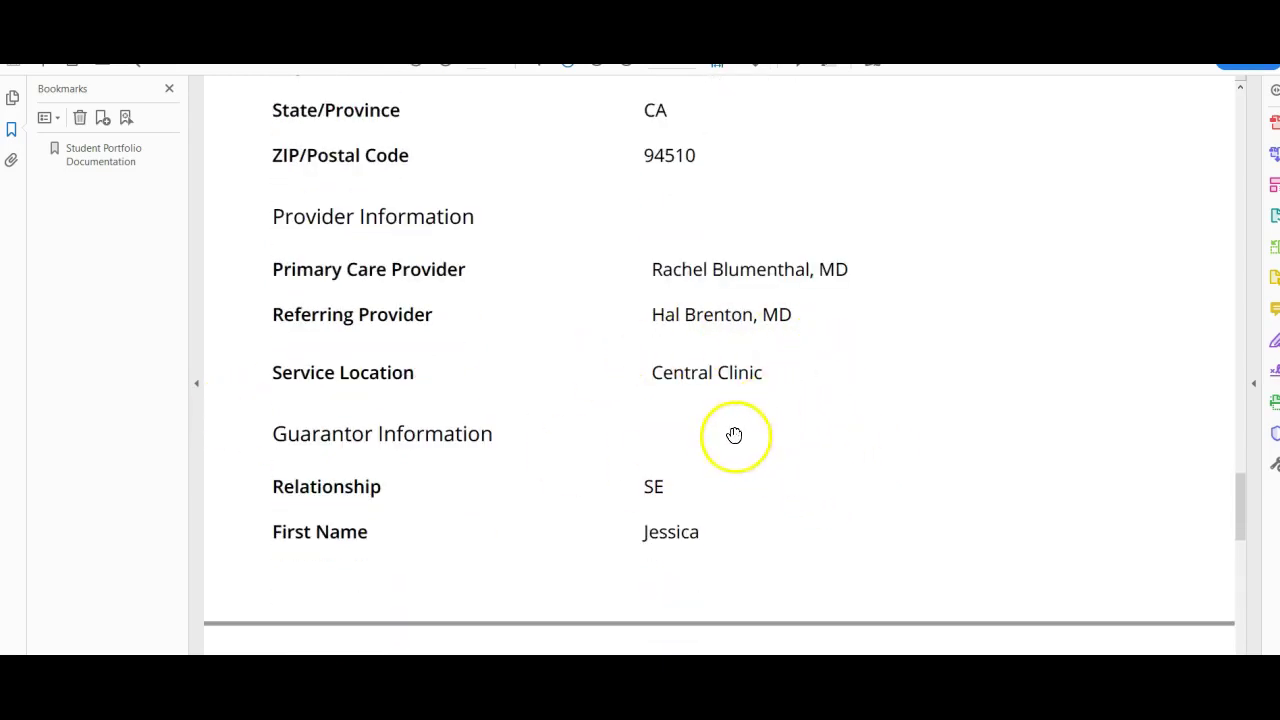
scroll(808, 423, "down", 5)
scroll(810, 430, "down", 2)
scroll(1023, 477, "down", 5)
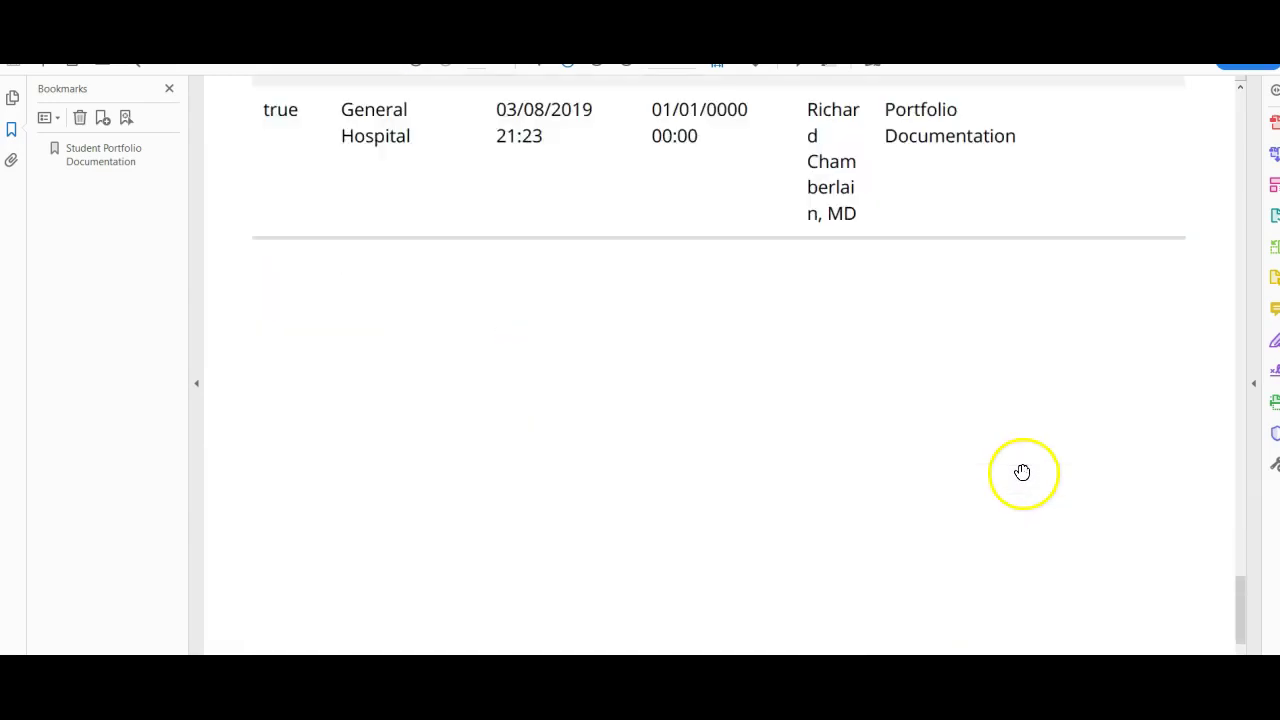
scroll(1023, 465, "up", 3)
scroll(1023, 450, "up", 20)
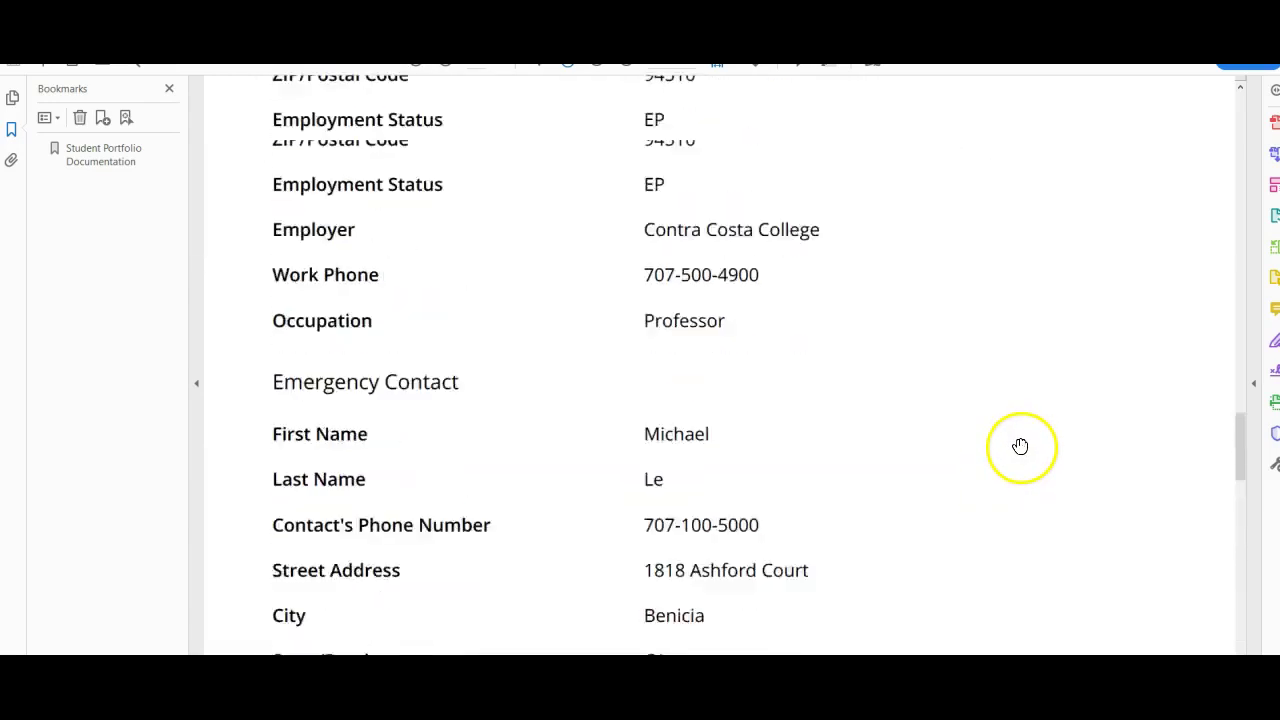
scroll(1020, 446, "up", 4)
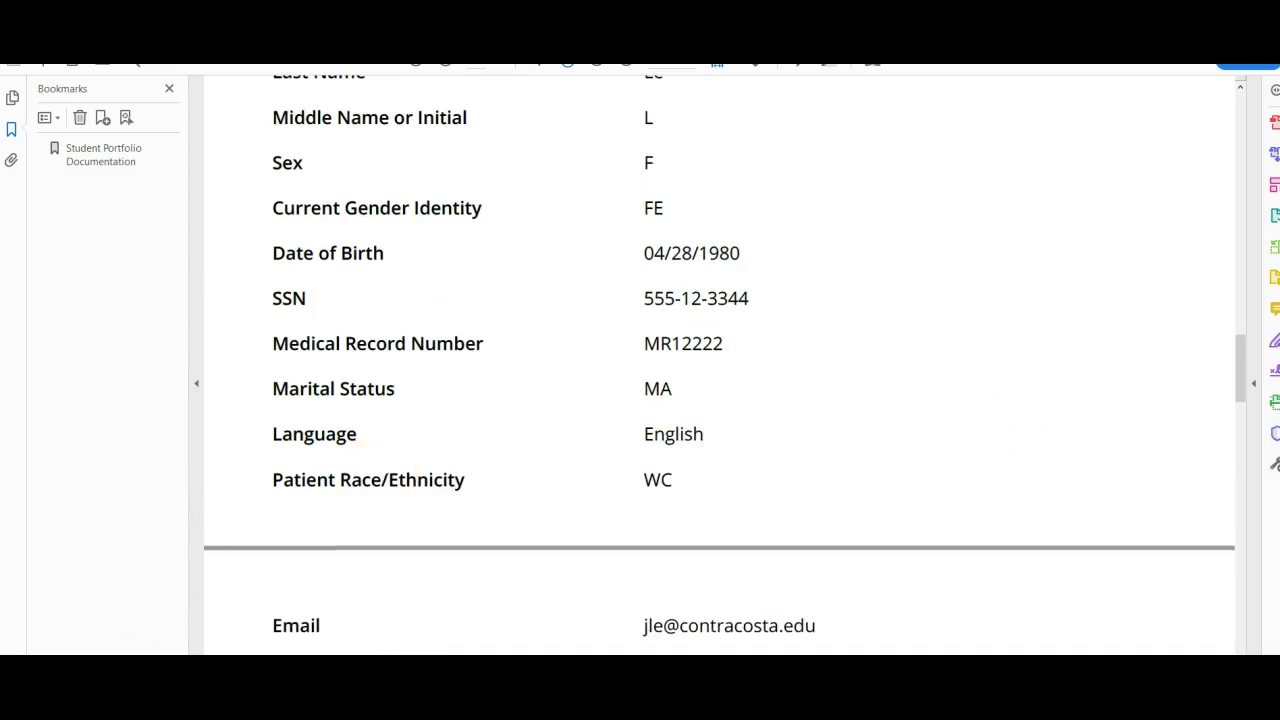